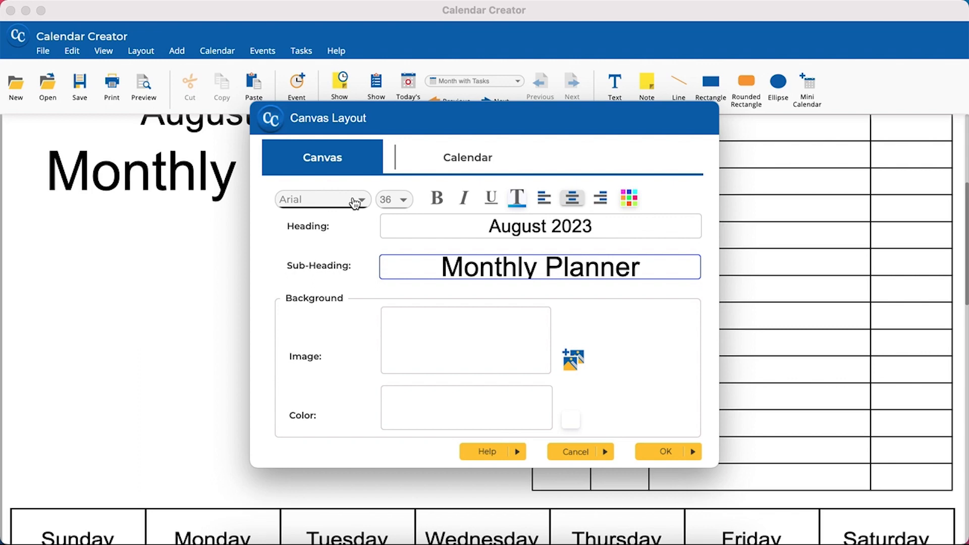
Set the "Monthly Planner" sub-heading's font to Bahnschrift and apply the canvas layout
{"action": "left_click", "coordinate": [356, 201]}
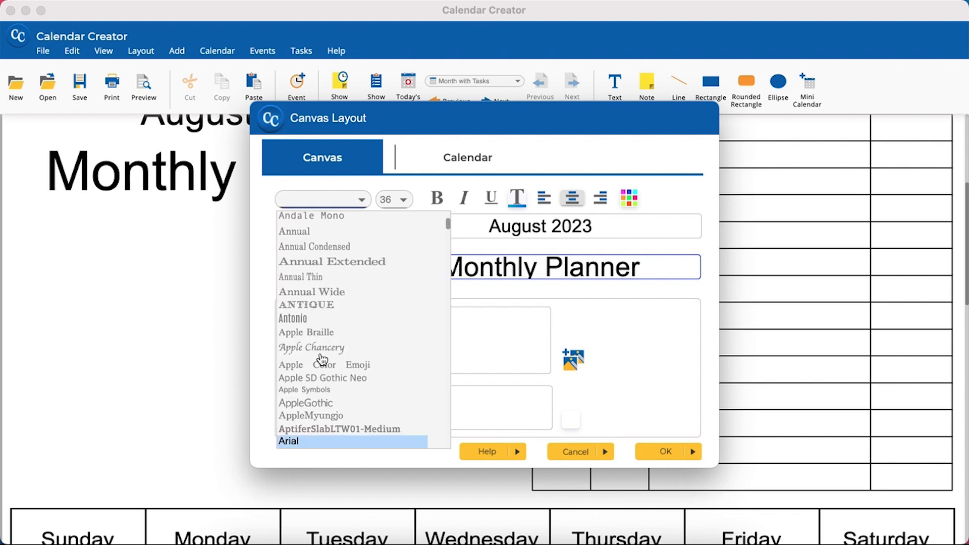
{"action": "scroll", "coordinate": [323, 411], "scroll_direction": "down", "scroll_amount": 3}
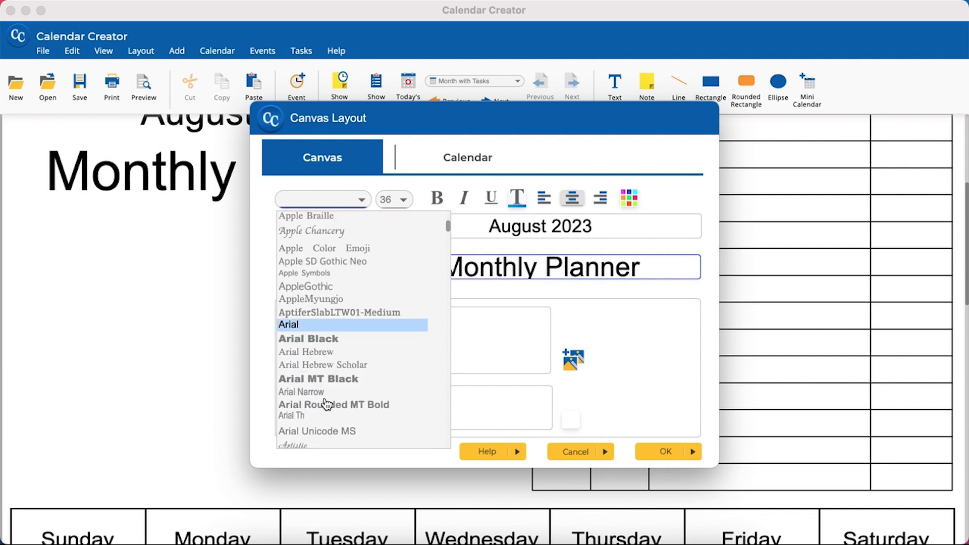
{"action": "scroll", "coordinate": [328, 402], "scroll_direction": "down", "scroll_amount": 3}
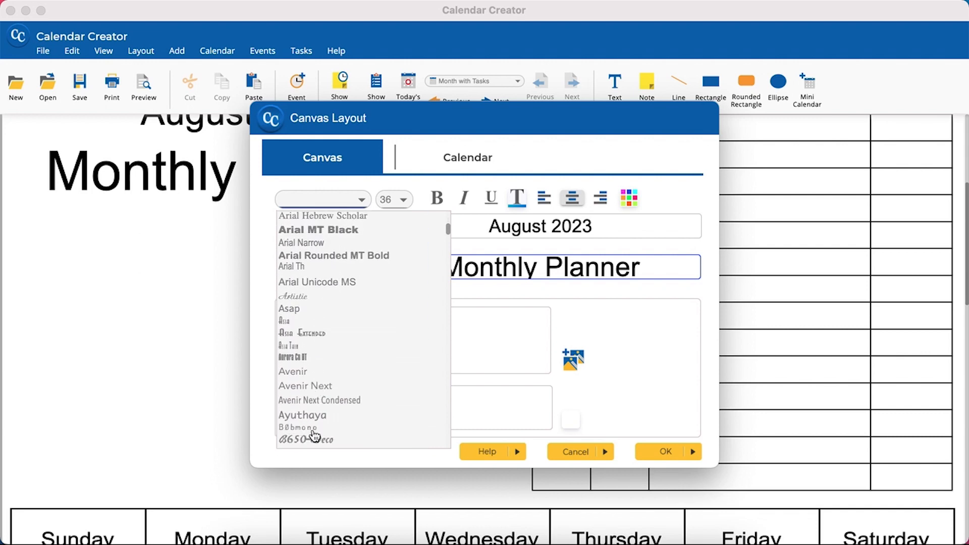
{"action": "scroll", "coordinate": [317, 430], "scroll_direction": "down", "scroll_amount": 3}
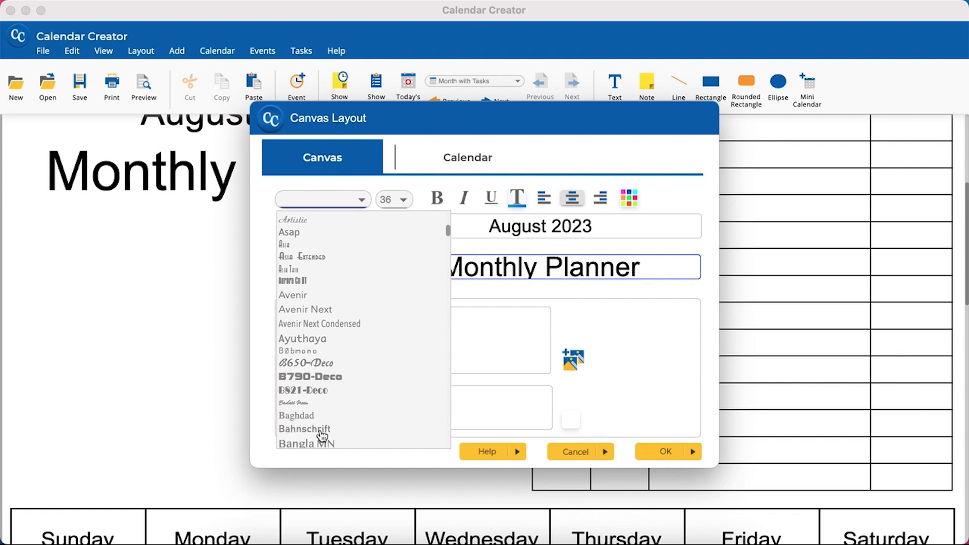
{"action": "left_click", "coordinate": [321, 428]}
{"action": "left_click", "coordinate": [646, 451]}
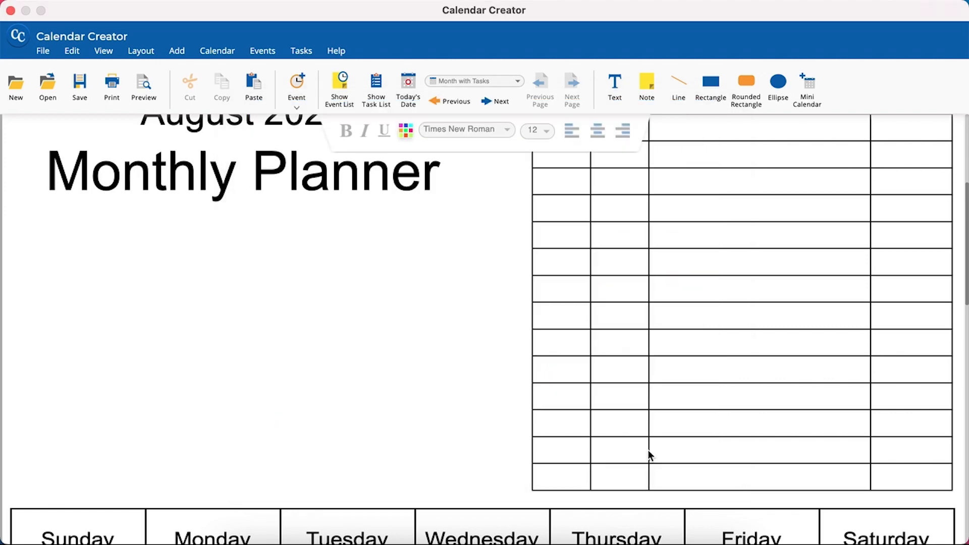
{"action": "scroll", "coordinate": [457, 351], "scroll_direction": "up", "scroll_amount": 5}
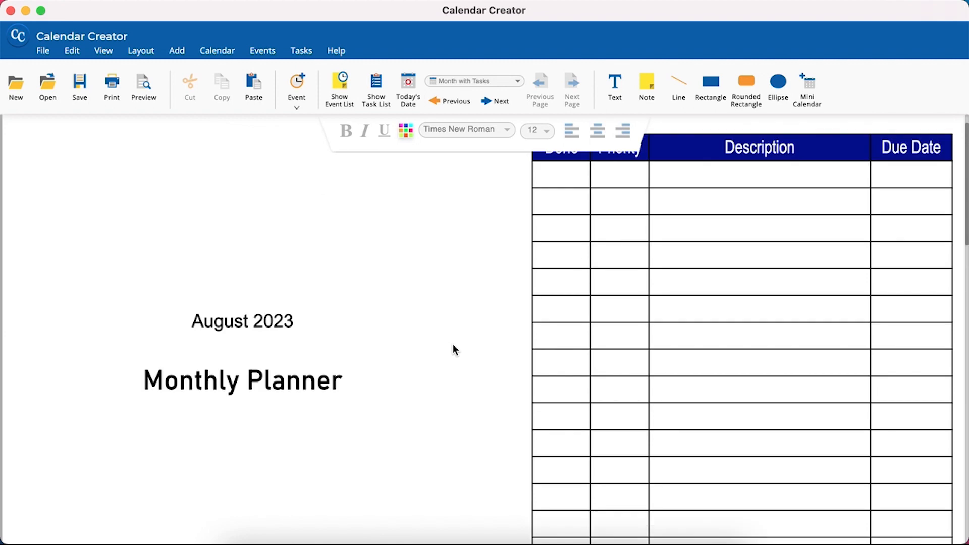
Open the canvas properties and make the "August 2023" heading bold, italic and underlined
{"action": "right_click", "coordinate": [444, 289]}
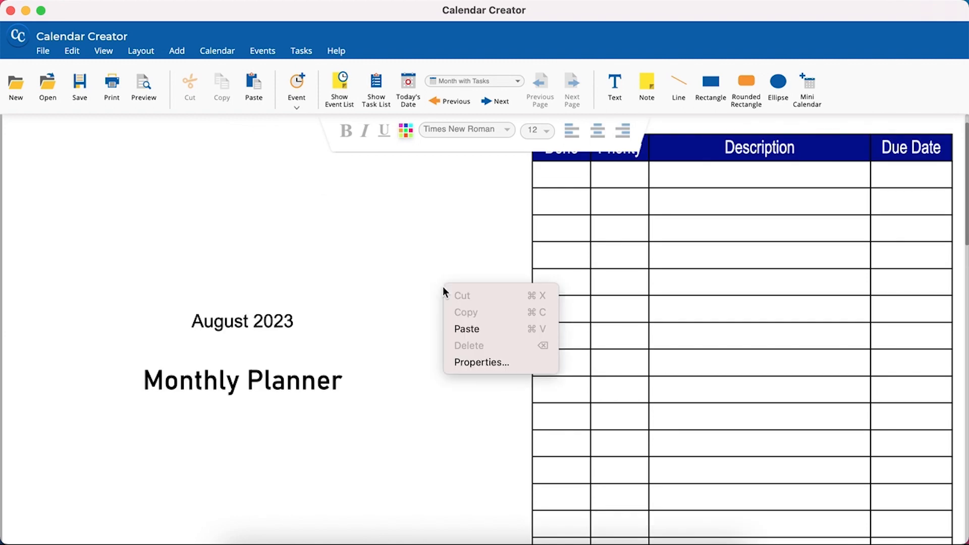
{"action": "left_click", "coordinate": [472, 362]}
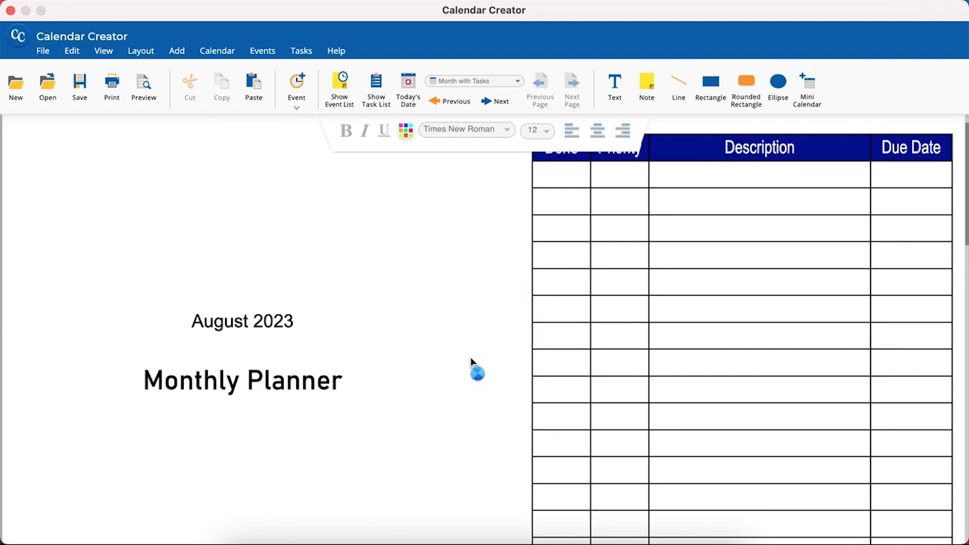
{"action": "left_click", "coordinate": [440, 232]}
{"action": "left_click", "coordinate": [438, 199]}
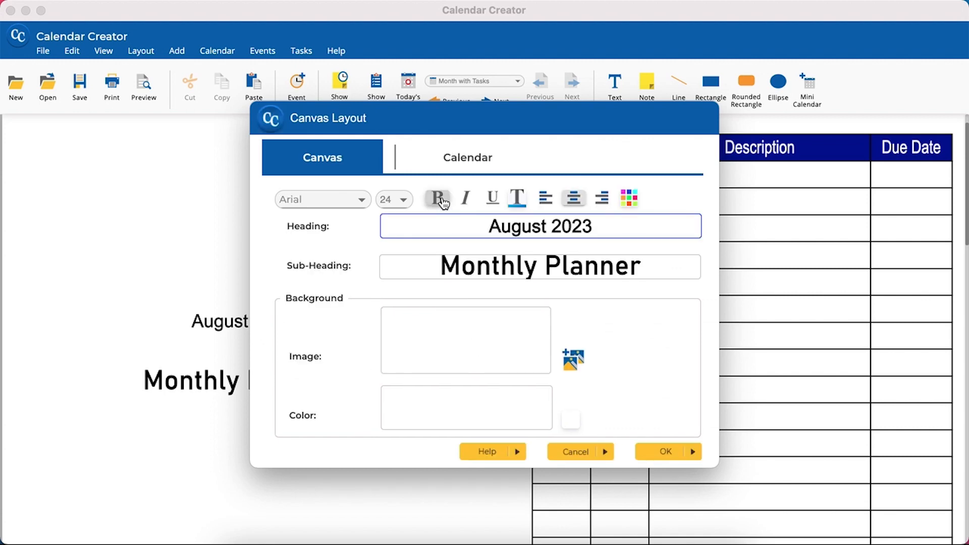
{"action": "left_click", "coordinate": [464, 198]}
{"action": "left_click", "coordinate": [494, 200]}
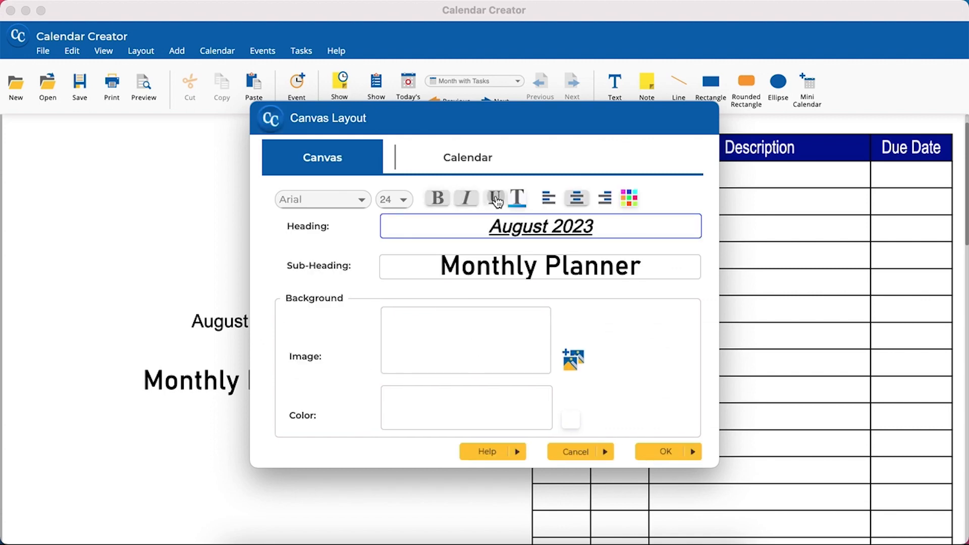
Give the "August 2023" heading a light green background, hex 6BDAA2
{"action": "left_click", "coordinate": [629, 198]}
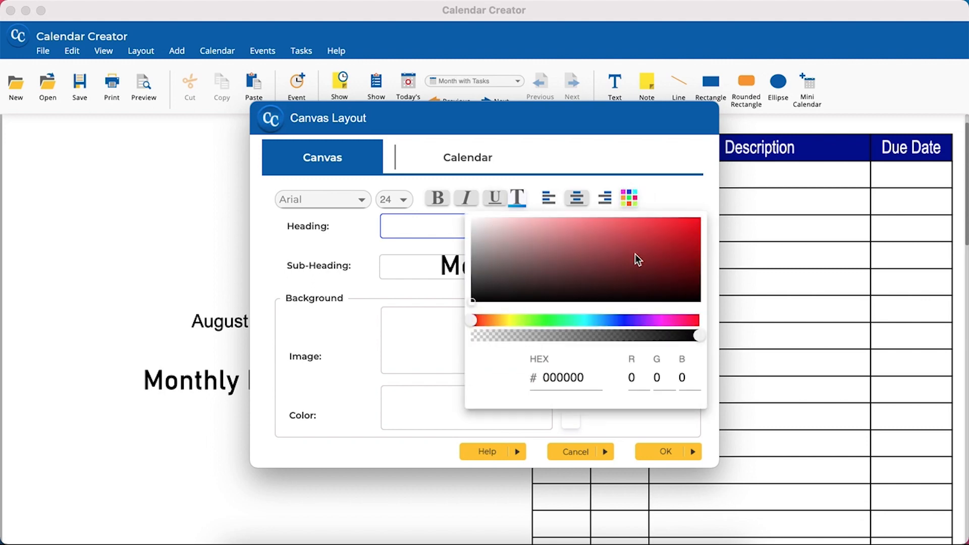
{"action": "left_click", "coordinate": [589, 230]}
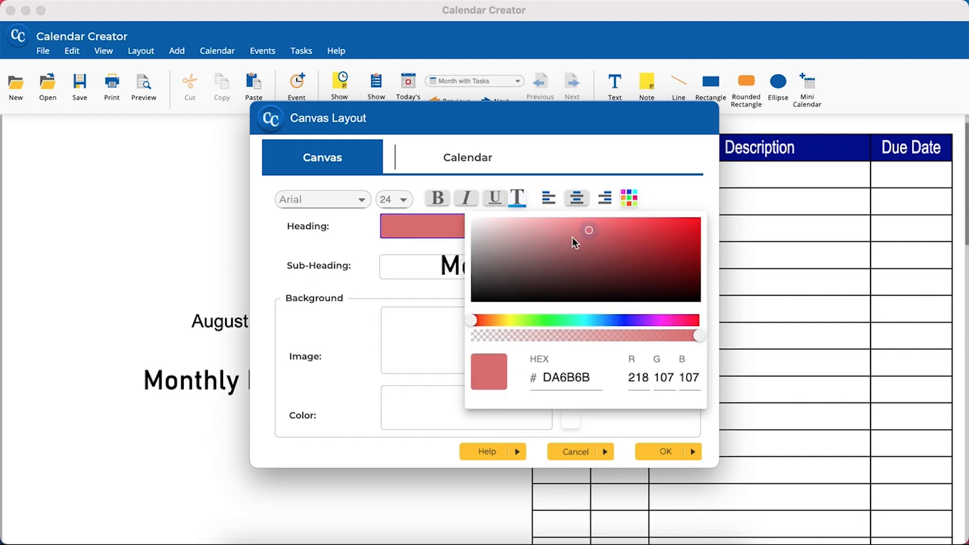
{"action": "left_click", "coordinate": [569, 323]}
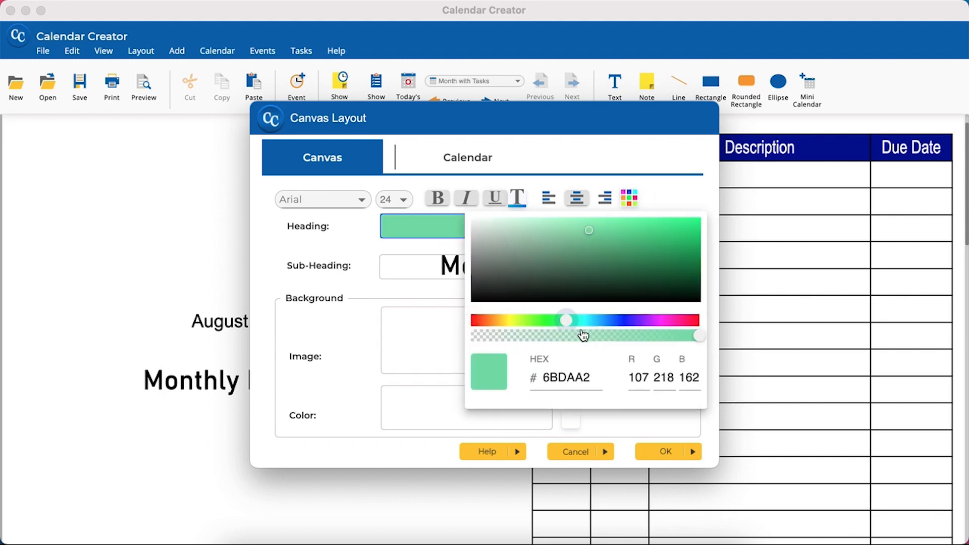
{"action": "left_click", "coordinate": [598, 410]}
Make the "Monthly Planner" sub-heading bold, italic and underlined
{"action": "left_click", "coordinate": [506, 266]}
{"action": "left_click", "coordinate": [439, 199]}
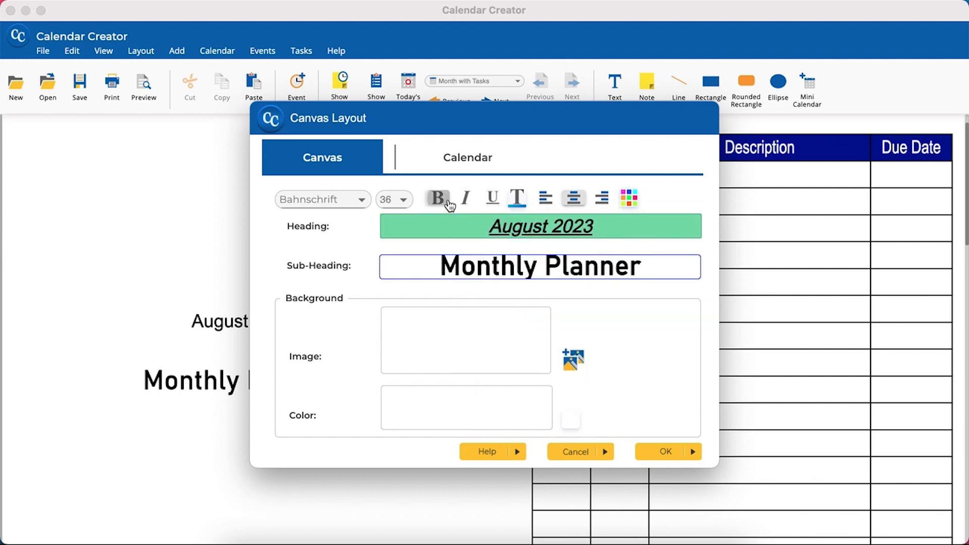
{"action": "left_click", "coordinate": [465, 199]}
{"action": "left_click", "coordinate": [492, 199]}
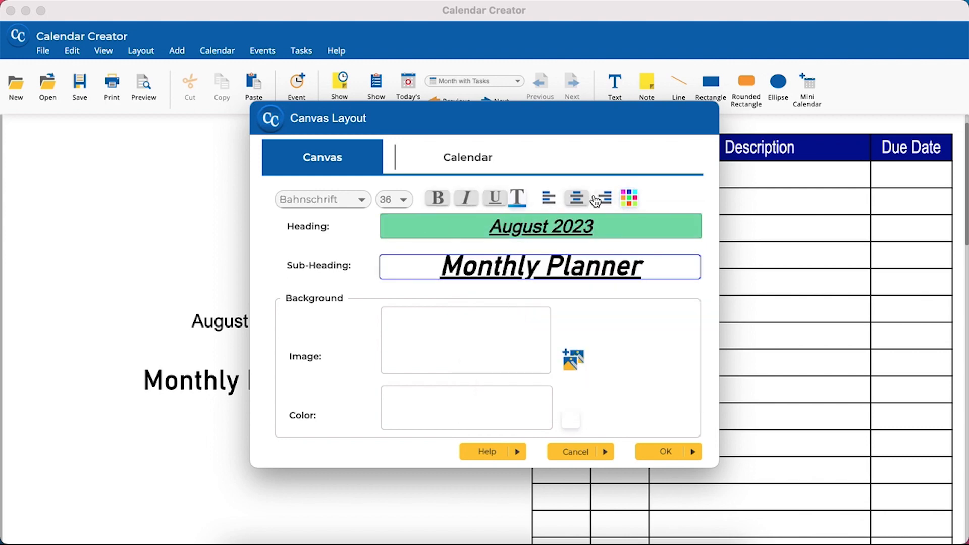
Set the sub-heading's text colour to purple, hex 6526D3
{"action": "left_click", "coordinate": [517, 199]}
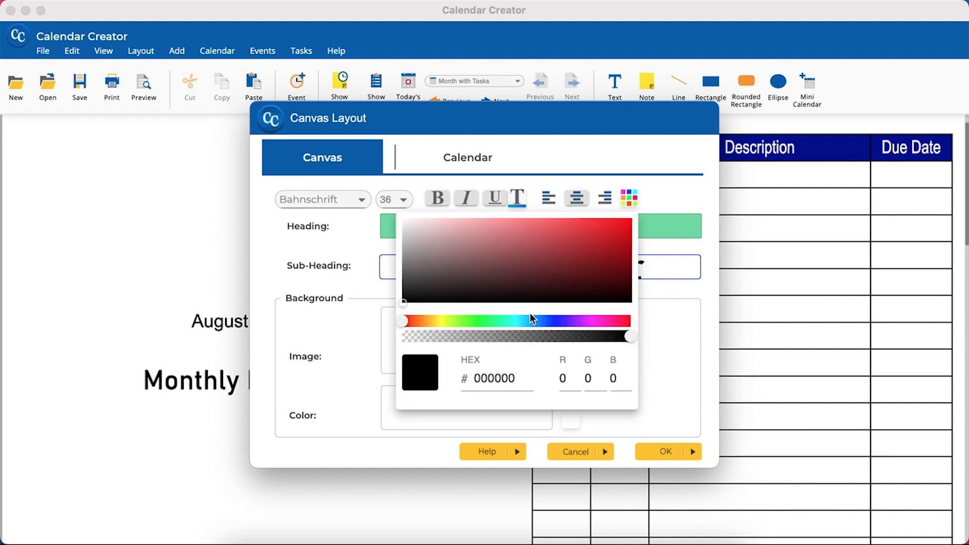
{"action": "left_click", "coordinate": [568, 321]}
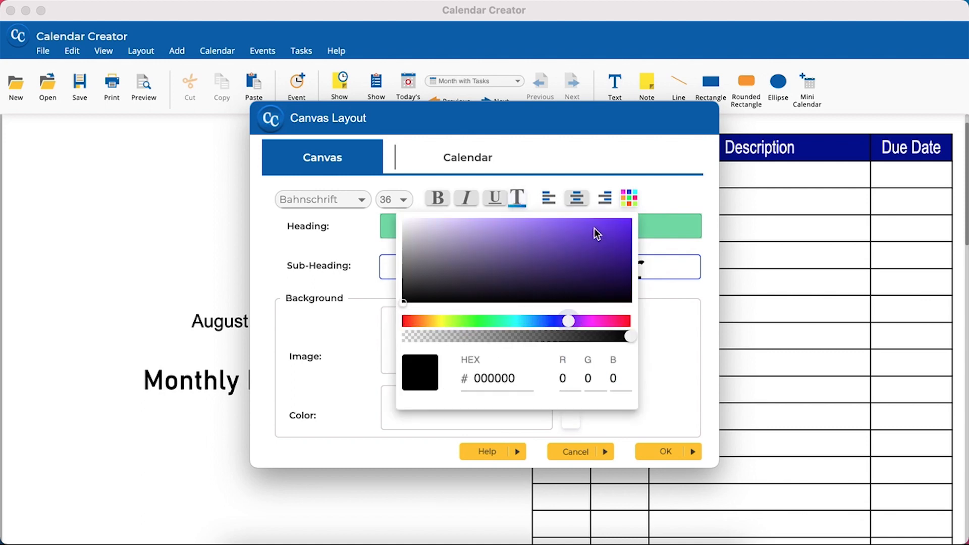
{"action": "left_click", "coordinate": [592, 232]}
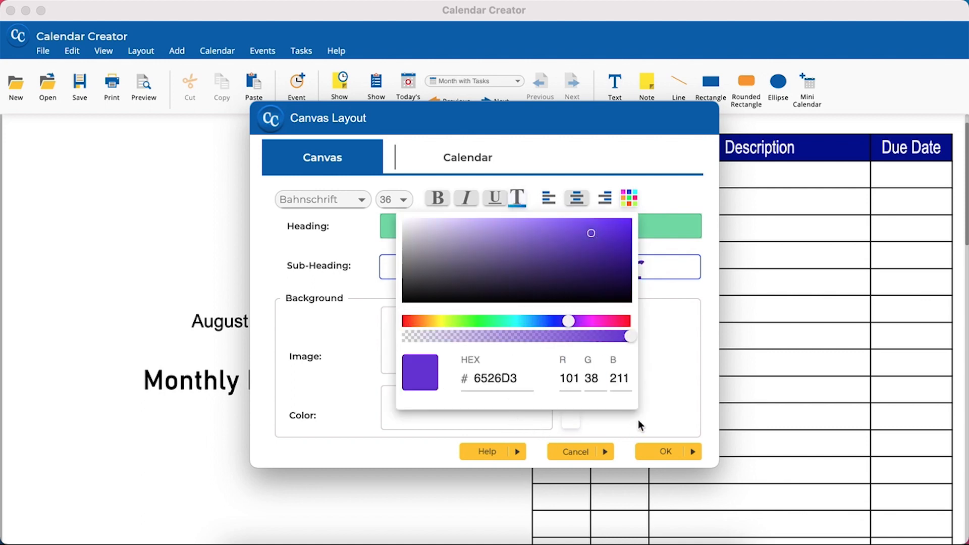
{"action": "left_click", "coordinate": [638, 423]}
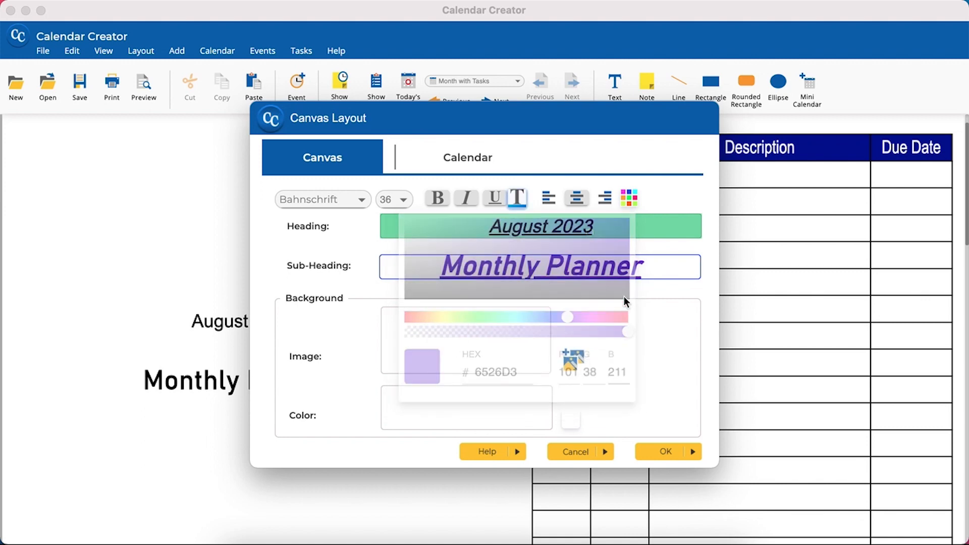
Give the sub-heading a crimson background, hex CA0B47, and apply the canvas layout changes
{"action": "left_click", "coordinate": [630, 202]}
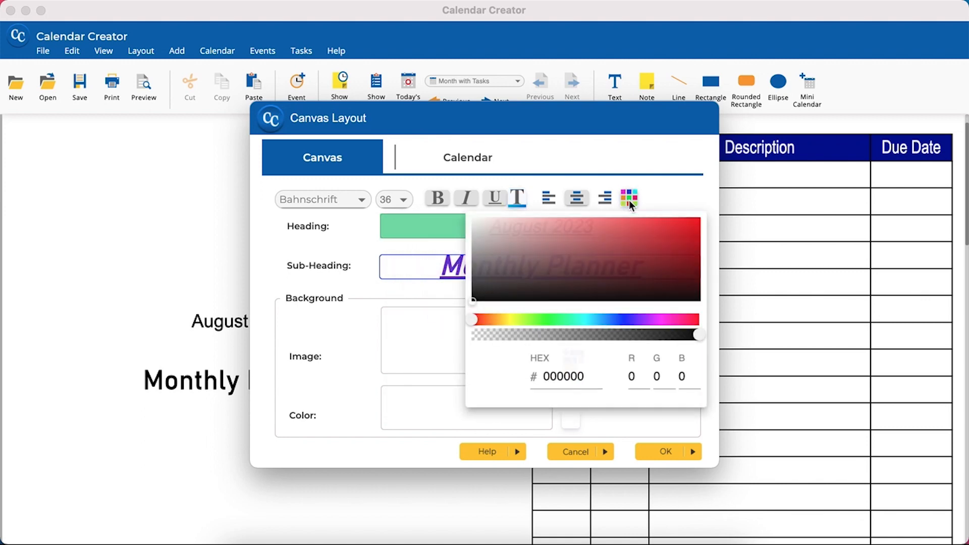
{"action": "left_click", "coordinate": [689, 320]}
{"action": "left_click", "coordinate": [688, 235]}
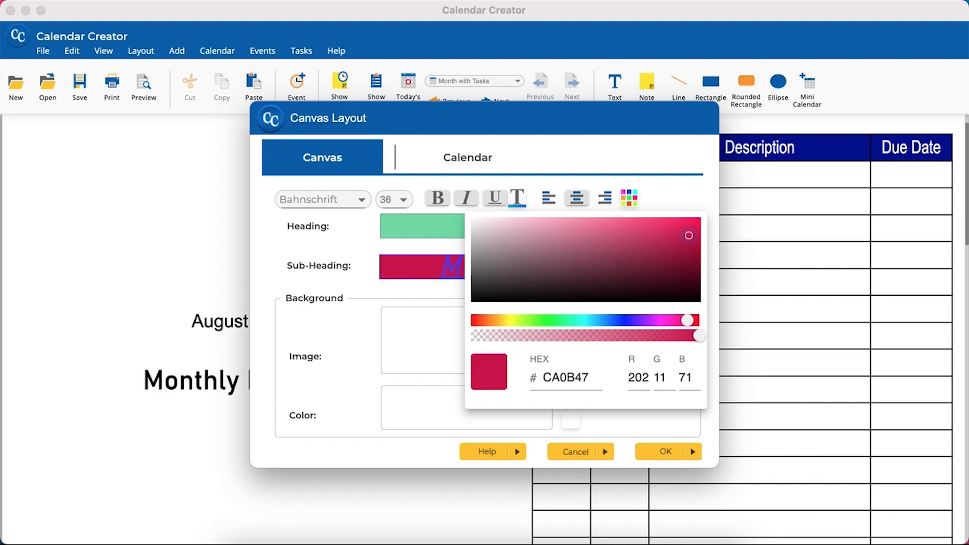
{"action": "left_click", "coordinate": [663, 428]}
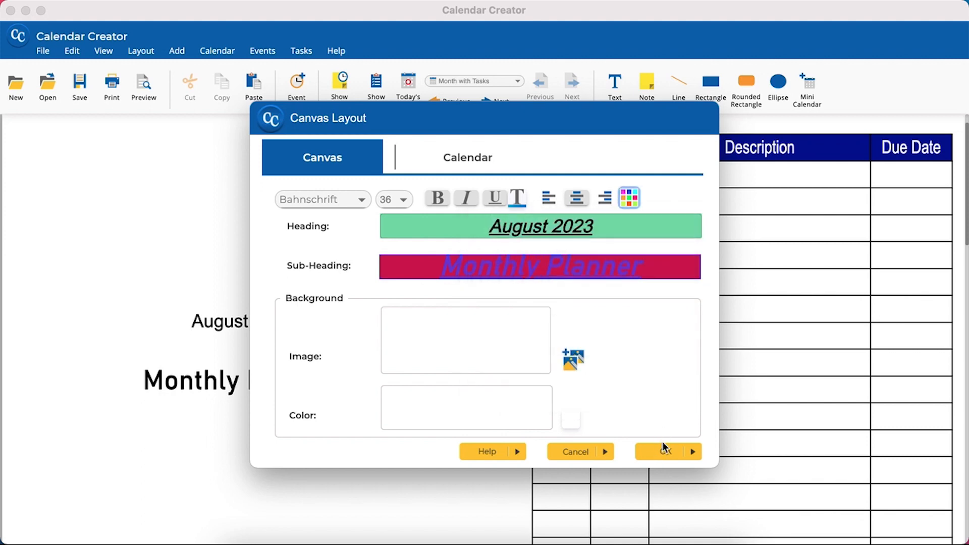
{"action": "left_click", "coordinate": [665, 453]}
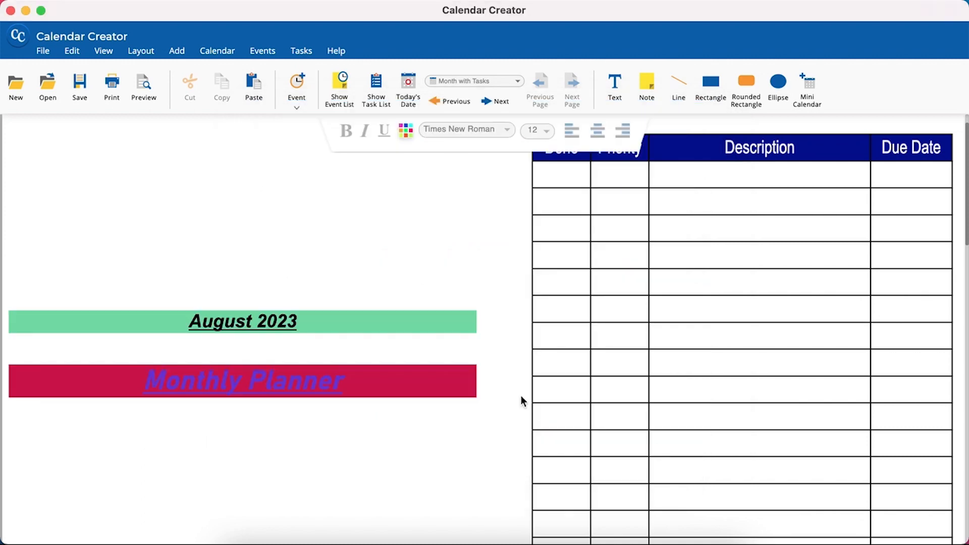
Reopen the canvas properties and load 7.jpeg from the Desktop as the canvas background image
{"action": "right_click", "coordinate": [445, 228]}
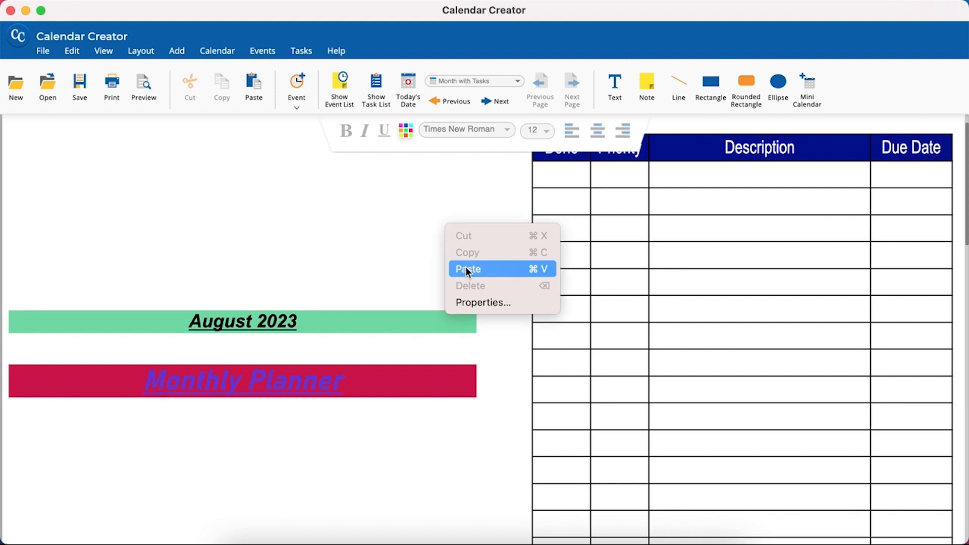
{"action": "left_click", "coordinate": [479, 302]}
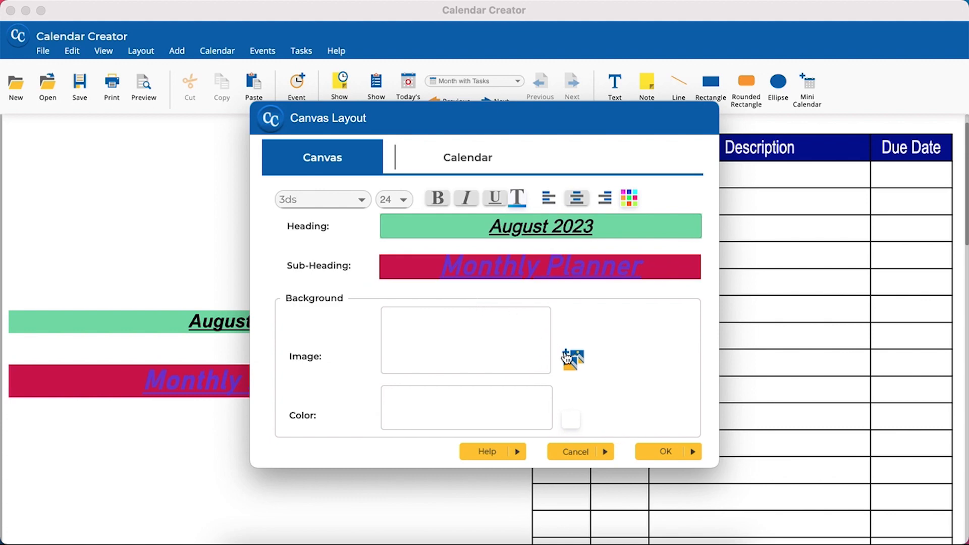
{"action": "left_click", "coordinate": [574, 364]}
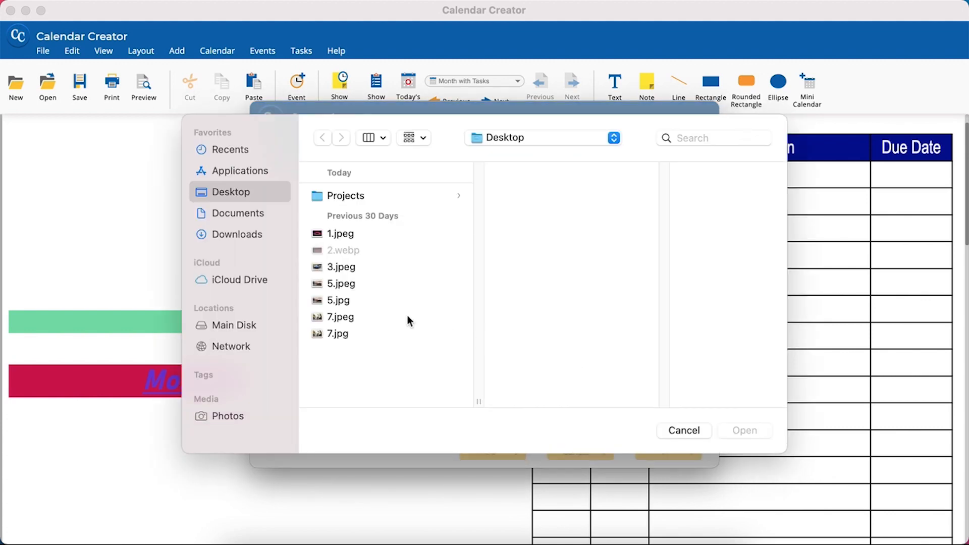
{"action": "left_click", "coordinate": [353, 286]}
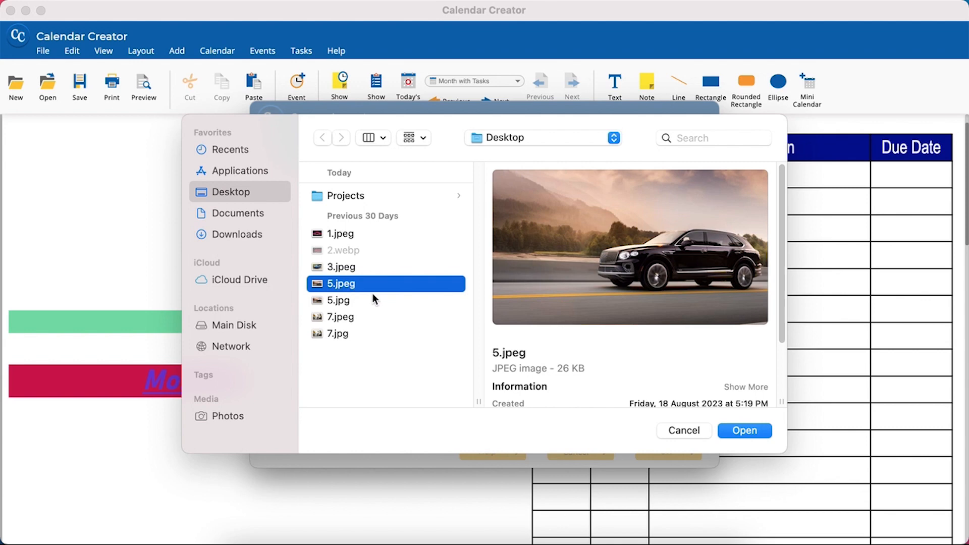
{"action": "left_click", "coordinate": [414, 301]}
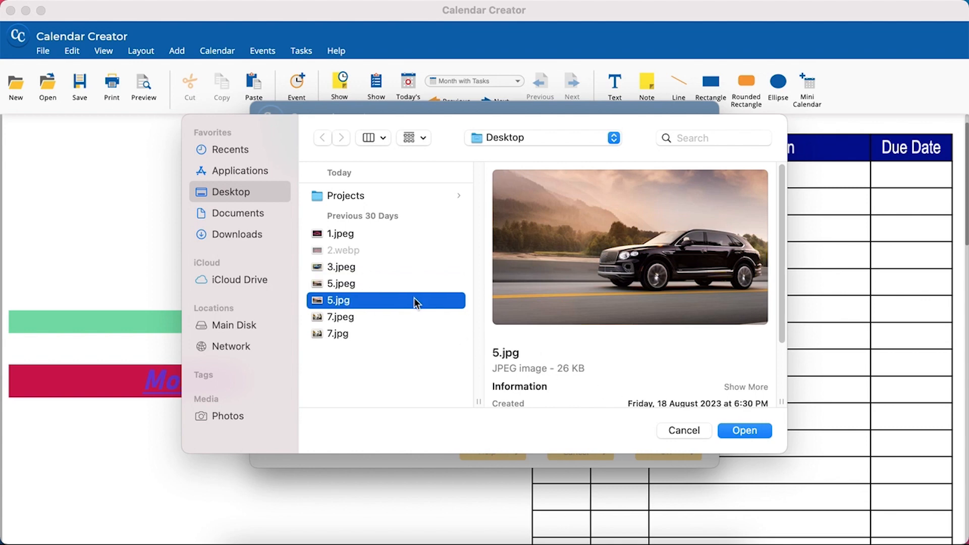
{"action": "left_click", "coordinate": [380, 317]}
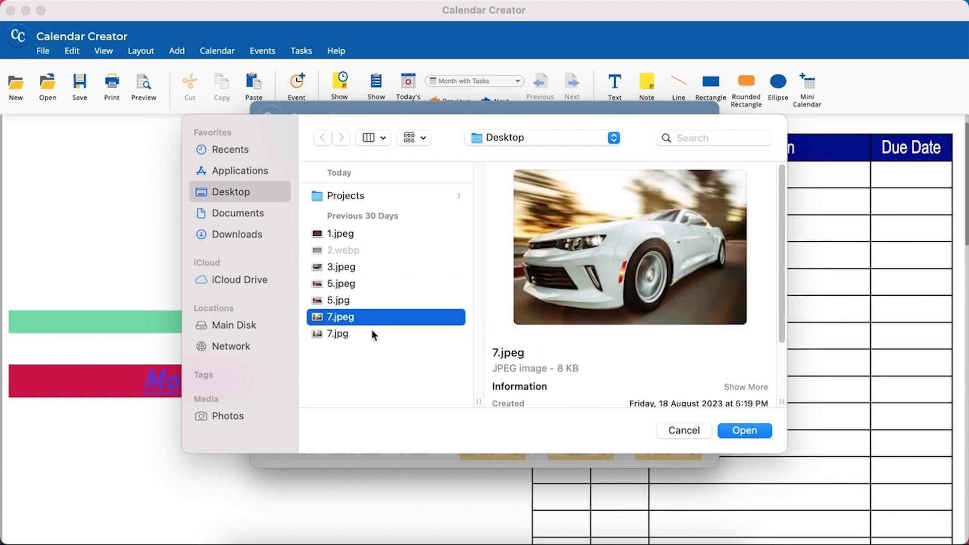
{"action": "left_click", "coordinate": [374, 334]}
{"action": "left_click", "coordinate": [366, 316]}
{"action": "left_click", "coordinate": [744, 430]}
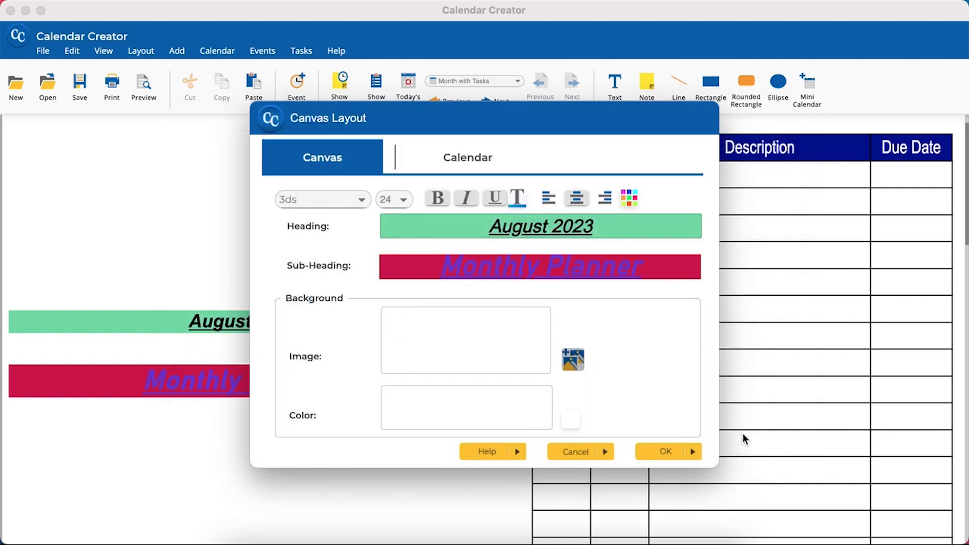
Set the canvas background colour to purple, apply the layout and check the whole calendar page
{"action": "left_click", "coordinate": [568, 416]}
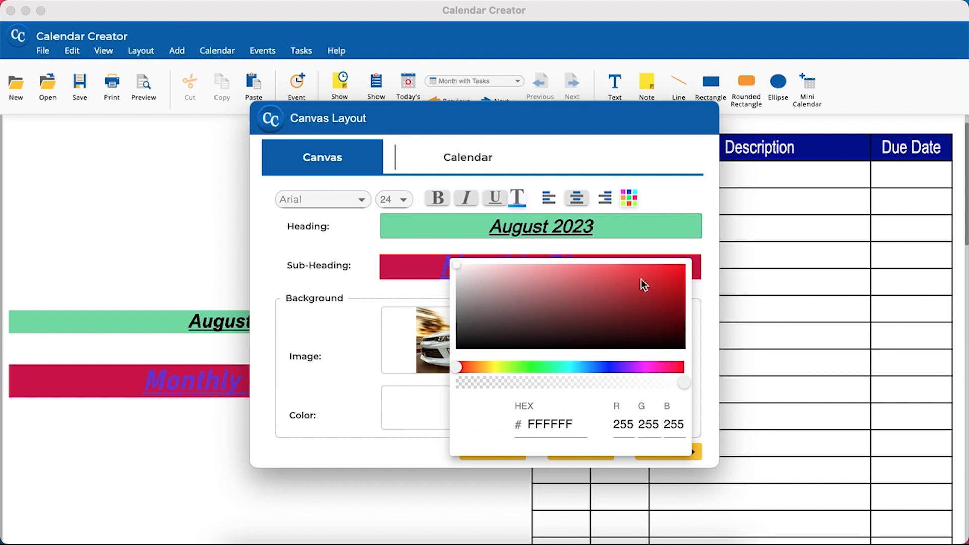
{"action": "left_click", "coordinate": [639, 274]}
{"action": "left_click", "coordinate": [611, 368]}
{"action": "left_click_drag", "start_coordinate": [611, 371], "coordinate": [629, 367]}
{"action": "left_click", "coordinate": [427, 440]}
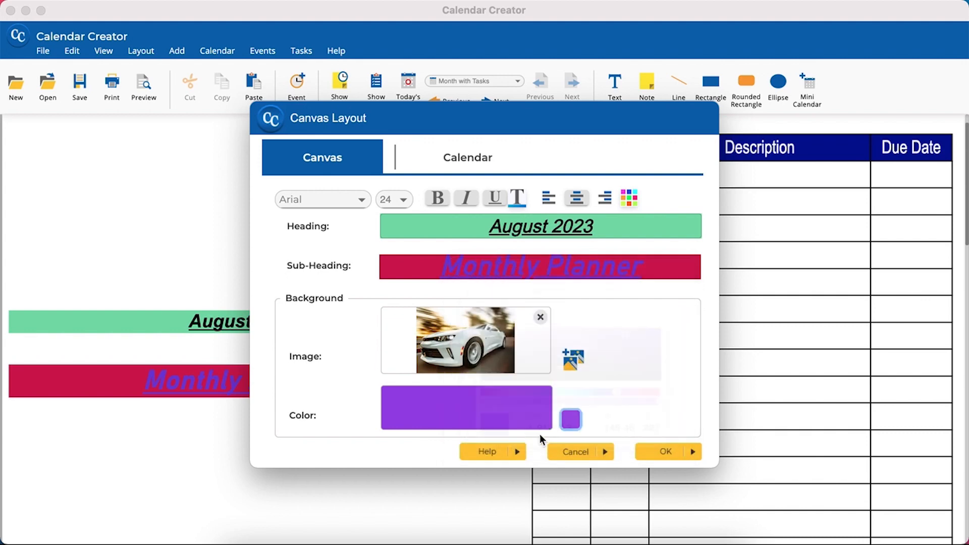
{"action": "left_click", "coordinate": [643, 451]}
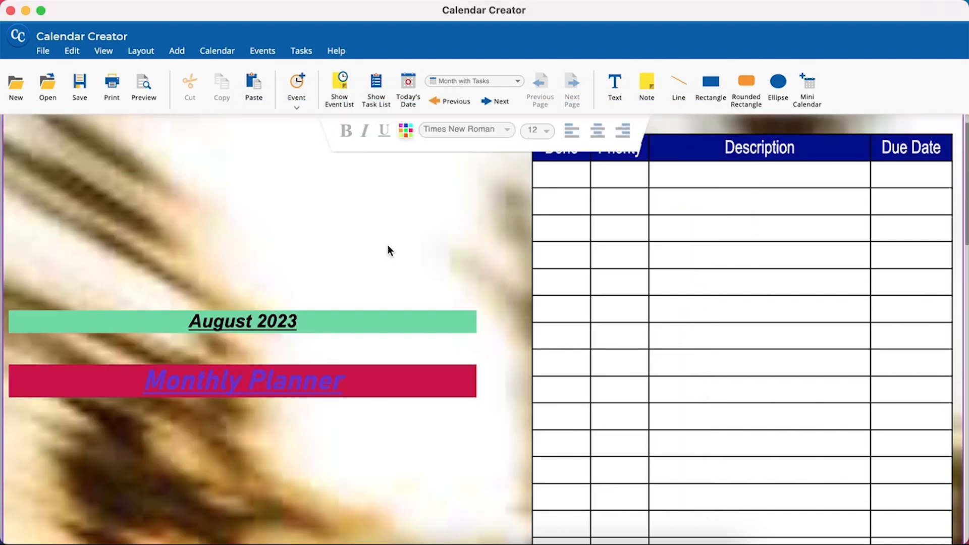
{"action": "scroll", "coordinate": [388, 244], "scroll_direction": "up", "scroll_amount": 1}
{"action": "scroll", "coordinate": [281, 244], "scroll_direction": "down", "scroll_amount": 15}
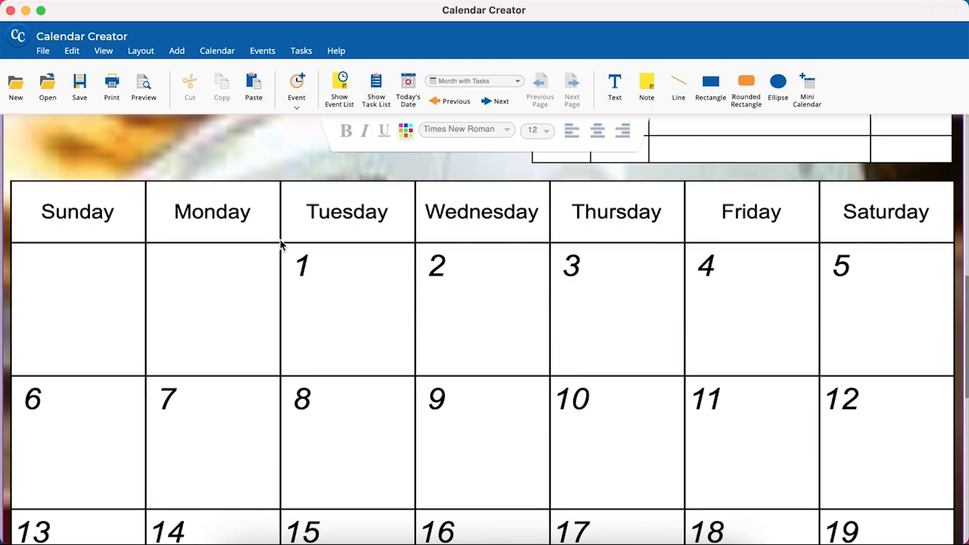
{"action": "scroll", "coordinate": [284, 248], "scroll_direction": "up", "scroll_amount": 15}
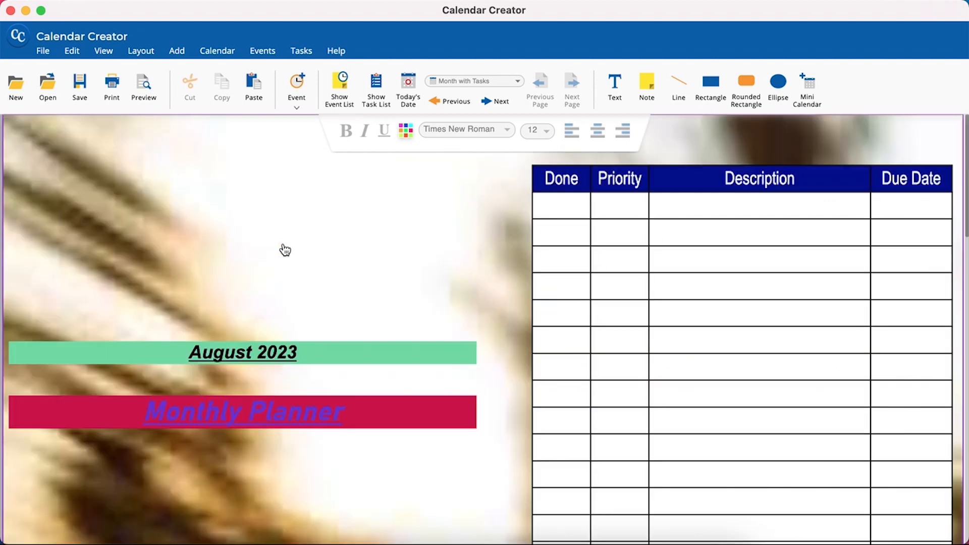
Remove the car image from the canvas background and apply the layout
{"action": "right_click", "coordinate": [245, 202]}
{"action": "left_click", "coordinate": [303, 276]}
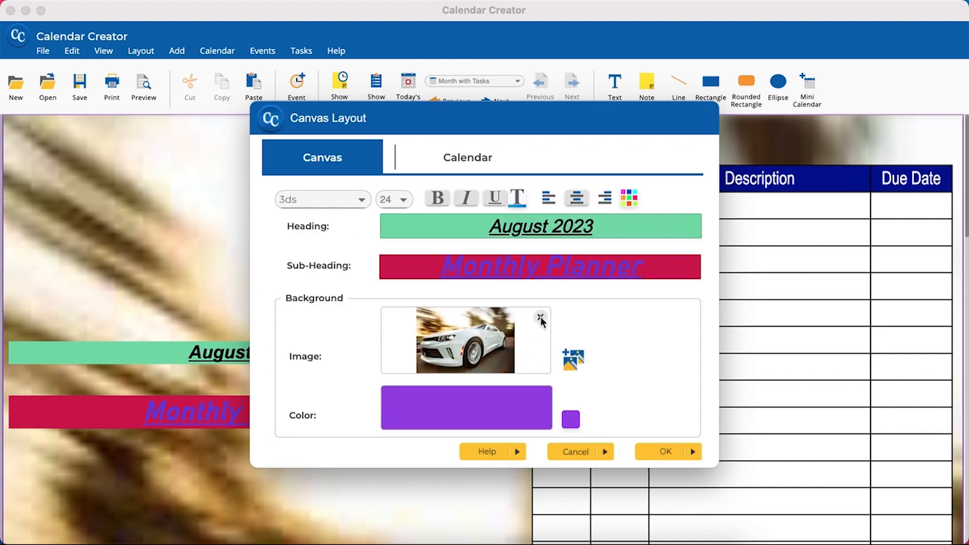
{"action": "left_click", "coordinate": [540, 318]}
{"action": "left_click", "coordinate": [647, 452]}
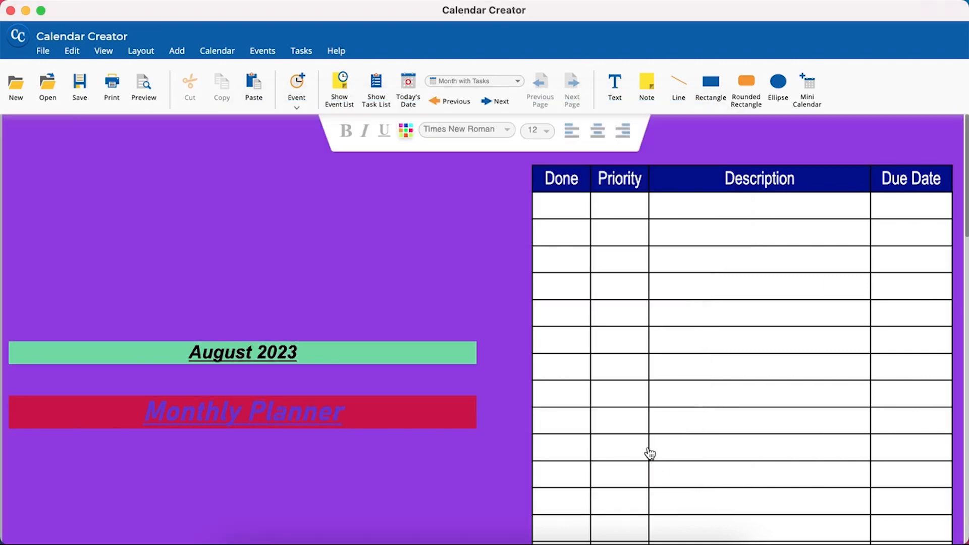
Reopen the canvas properties and format the calendar's week days in size 7, bold, italic and underlined
{"action": "right_click", "coordinate": [292, 200]}
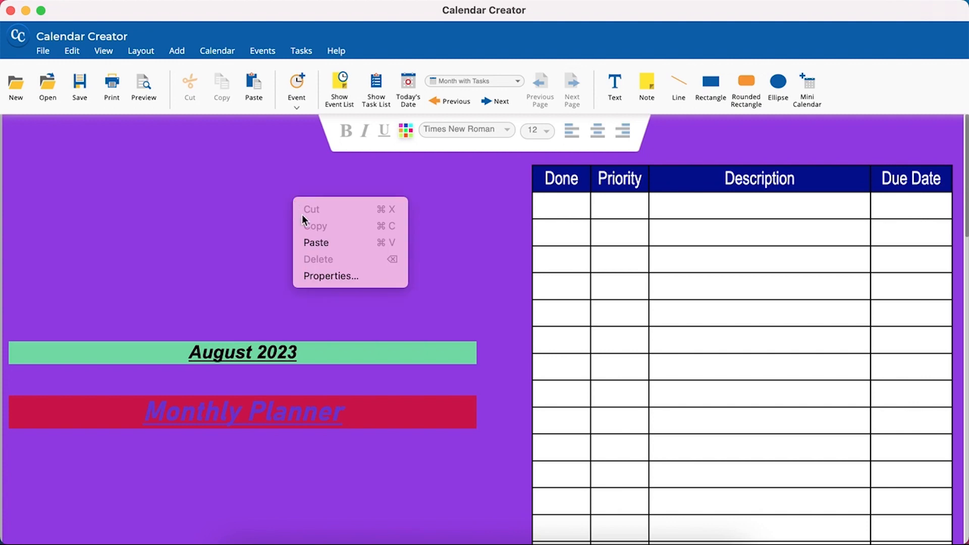
{"action": "left_click", "coordinate": [333, 274]}
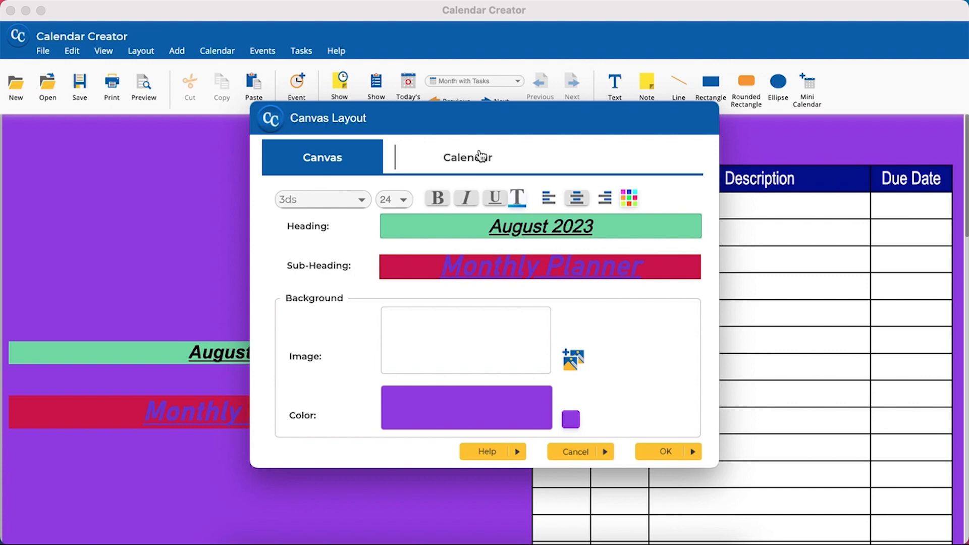
{"action": "left_click", "coordinate": [481, 157]}
{"action": "left_click", "coordinate": [491, 224]}
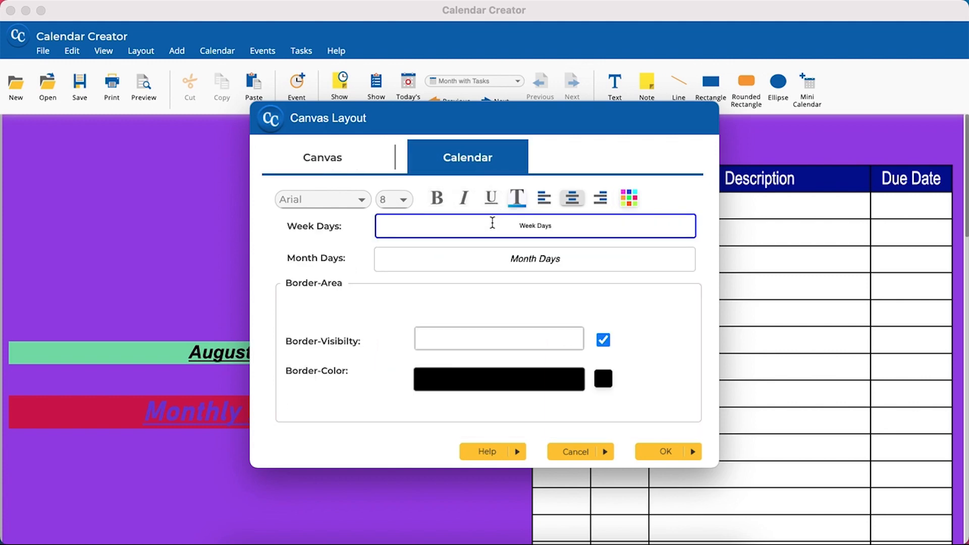
{"action": "left_click", "coordinate": [385, 200]}
{"action": "left_click", "coordinate": [394, 246]}
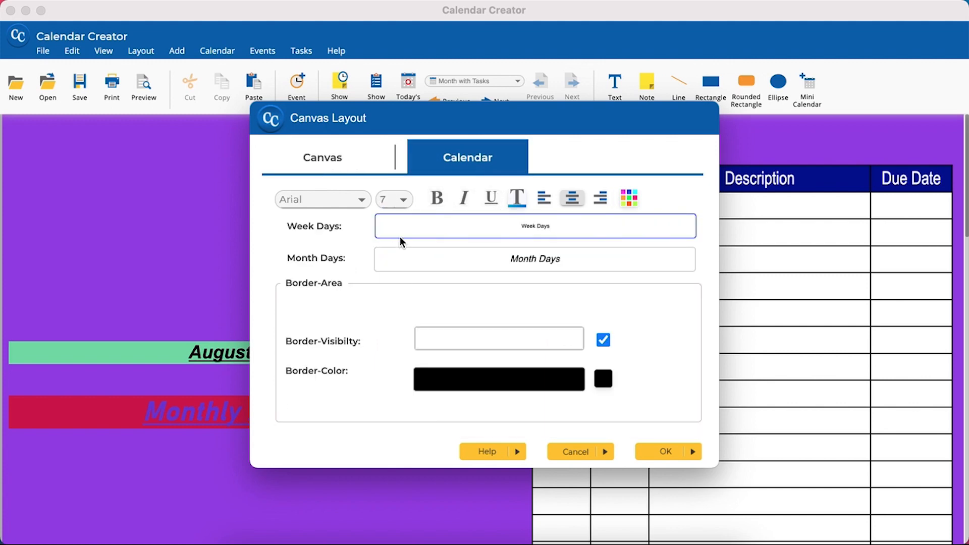
{"action": "left_click", "coordinate": [452, 197]}
{"action": "left_click", "coordinate": [464, 197]}
{"action": "left_click", "coordinate": [492, 197]}
Set the week days' text colour to red, hex E62525
{"action": "left_click", "coordinate": [518, 200]}
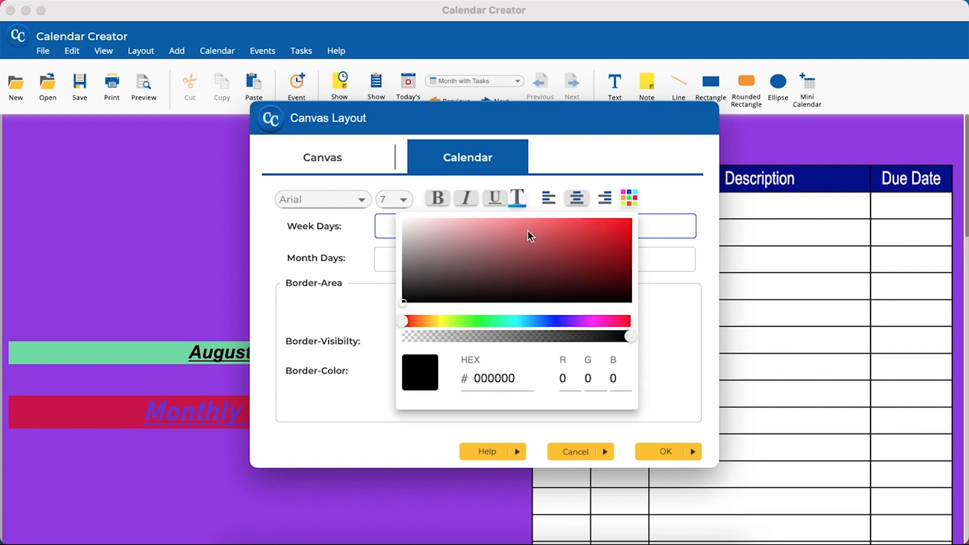
{"action": "left_click", "coordinate": [595, 227]}
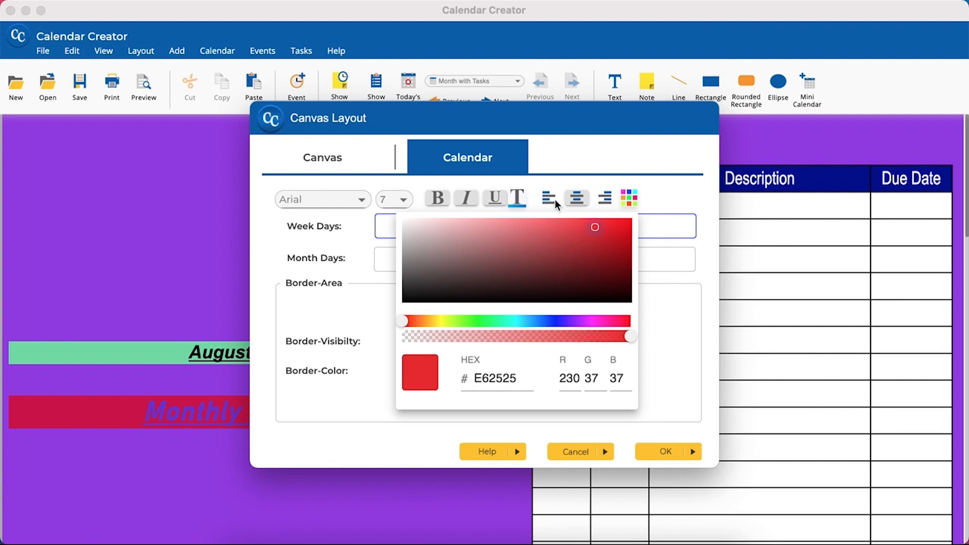
{"action": "left_click", "coordinate": [564, 180]}
Make the month days bold and set their font size to 14
{"action": "left_click", "coordinate": [553, 257]}
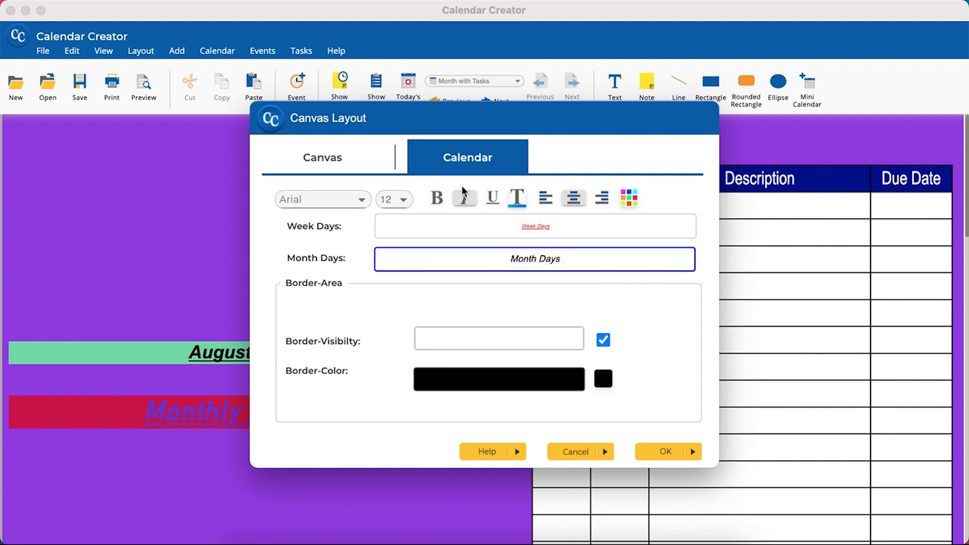
{"action": "left_click", "coordinate": [491, 200]}
{"action": "left_click", "coordinate": [494, 201]}
{"action": "left_click", "coordinate": [438, 199]}
{"action": "left_click", "coordinate": [399, 199]}
{"action": "left_click", "coordinate": [403, 321]}
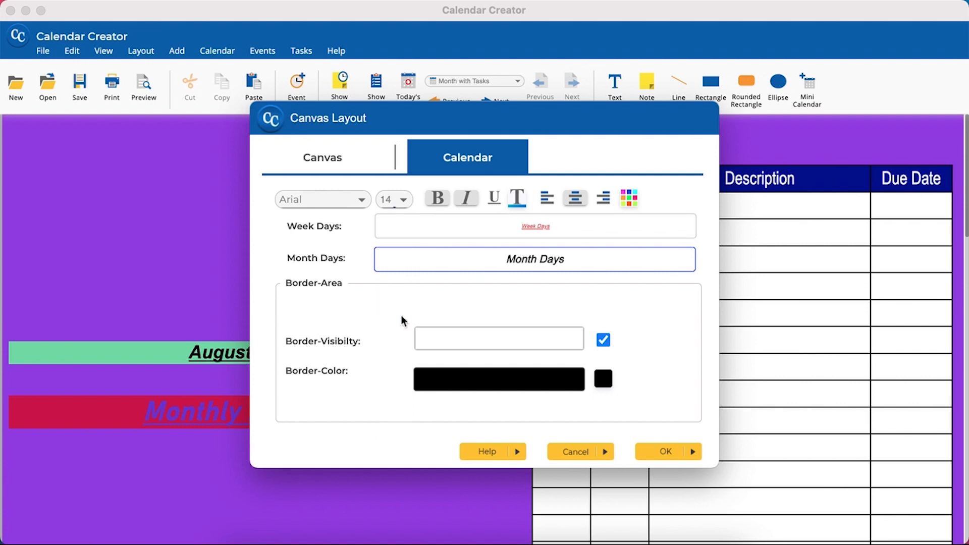
Give the month days a green background, hex 71D865
{"action": "left_click", "coordinate": [629, 197]}
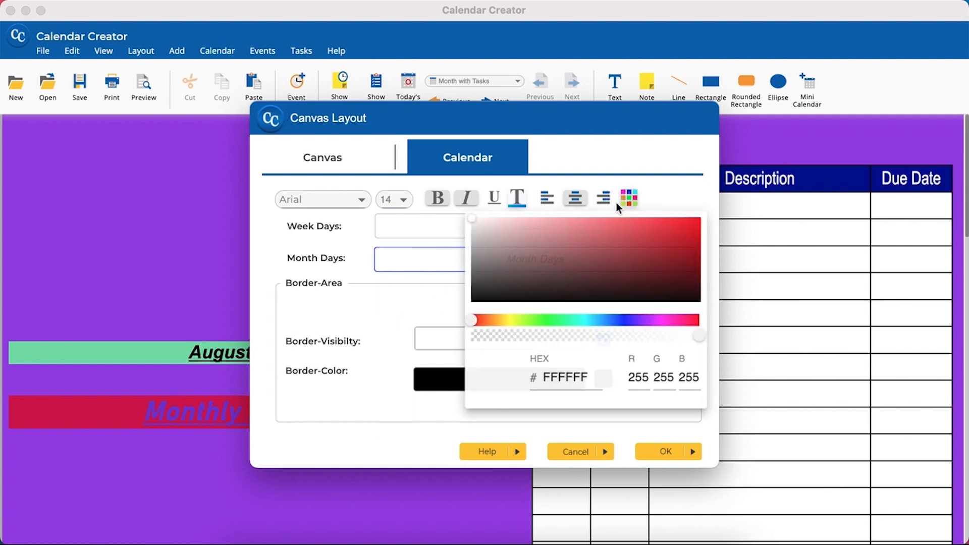
{"action": "left_click", "coordinate": [543, 319]}
{"action": "left_click", "coordinate": [594, 230]}
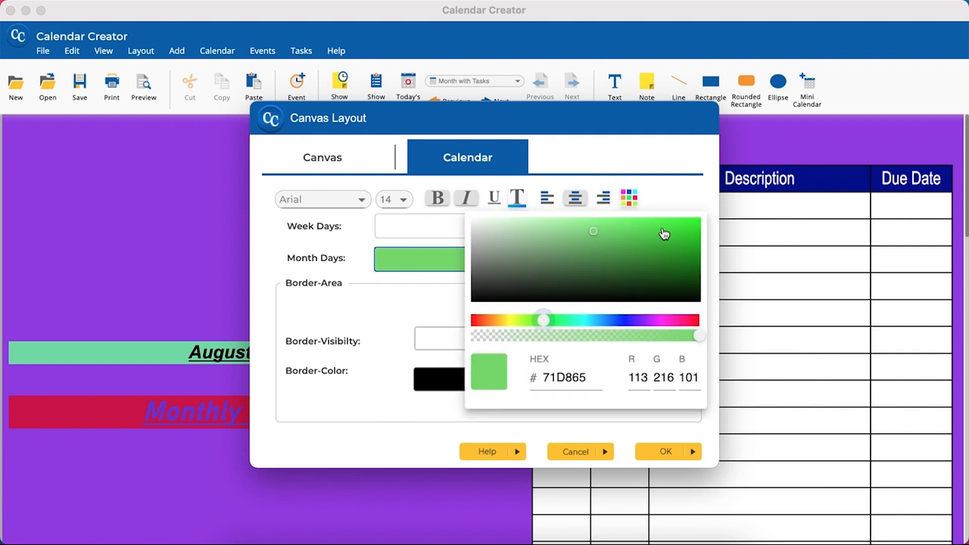
{"action": "left_click", "coordinate": [447, 416]}
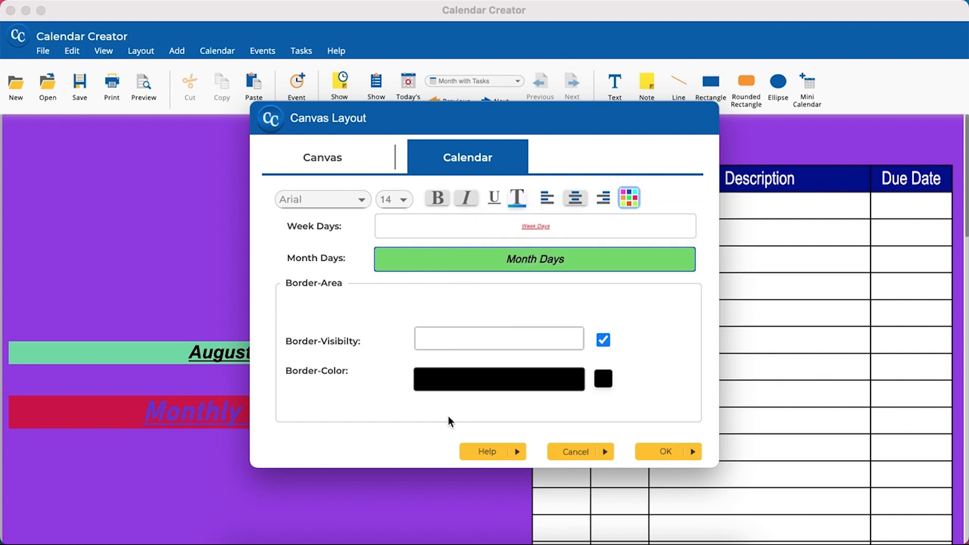
Apply the calendar layout and check the weekday row and date cells on the page
{"action": "left_click", "coordinate": [671, 454]}
{"action": "scroll", "coordinate": [651, 475], "scroll_direction": "down", "scroll_amount": 3}
{"action": "scroll", "coordinate": [648, 472], "scroll_direction": "down", "scroll_amount": 8}
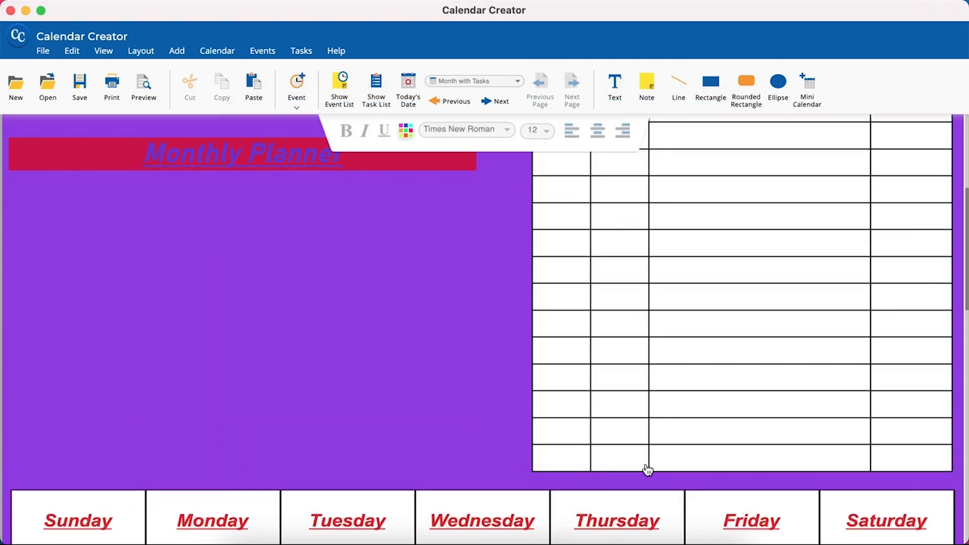
{"action": "scroll", "coordinate": [647, 469], "scroll_direction": "down", "scroll_amount": 4}
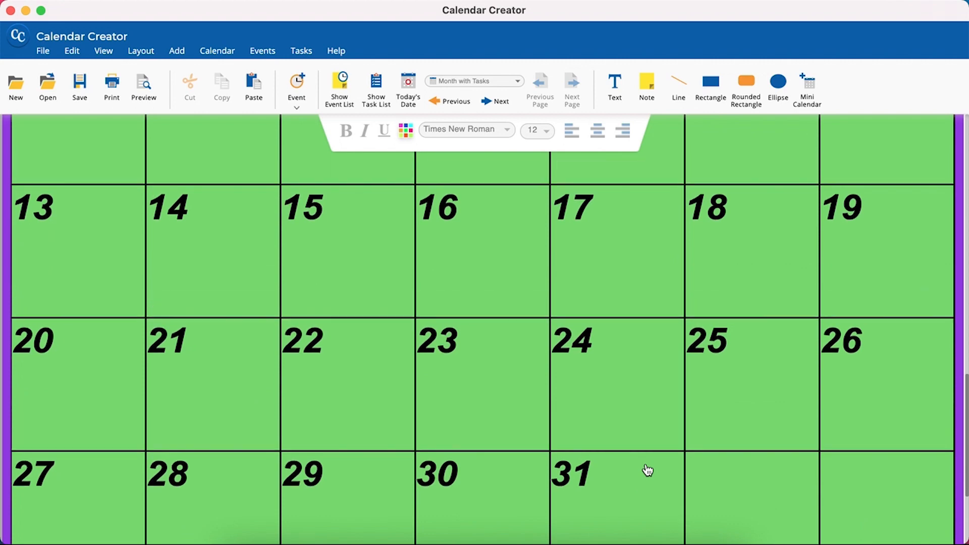
{"action": "scroll", "coordinate": [647, 469], "scroll_direction": "up", "scroll_amount": 9}
{"action": "scroll", "coordinate": [555, 378], "scroll_direction": "down", "scroll_amount": 1}
Reopen the canvas properties, give the week days a yellow background, hex F1F452, and apply the layout
{"action": "right_click", "coordinate": [426, 230]}
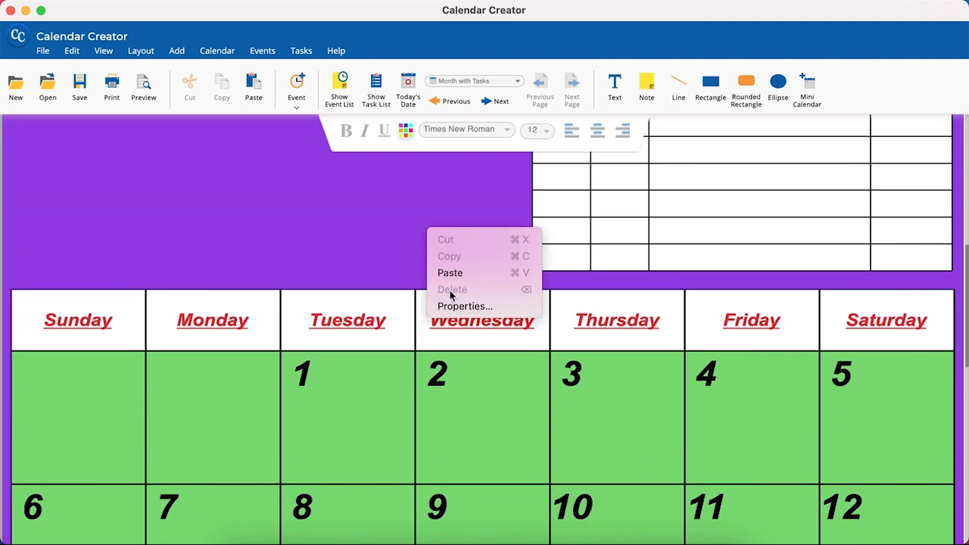
{"action": "left_click", "coordinate": [455, 301]}
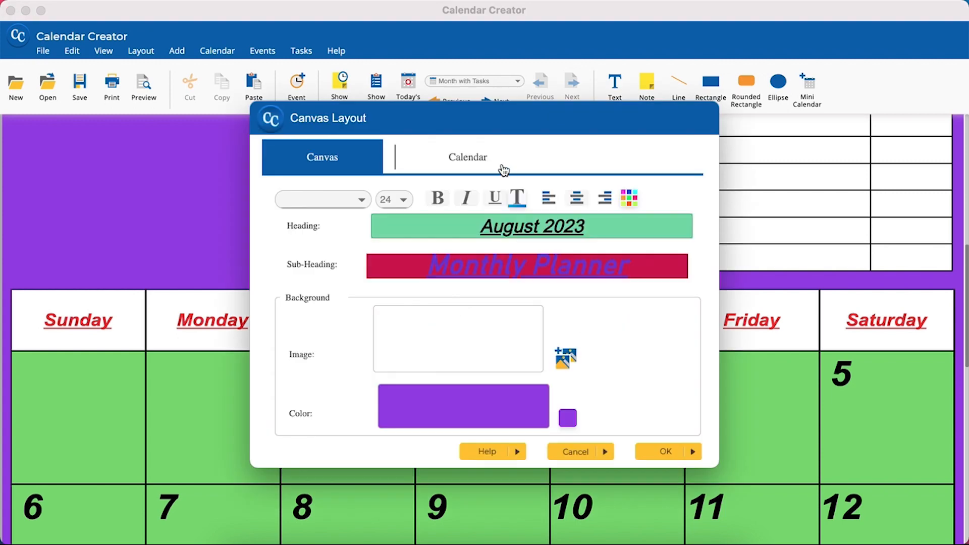
{"action": "left_click", "coordinate": [483, 162]}
{"action": "left_click", "coordinate": [568, 222]}
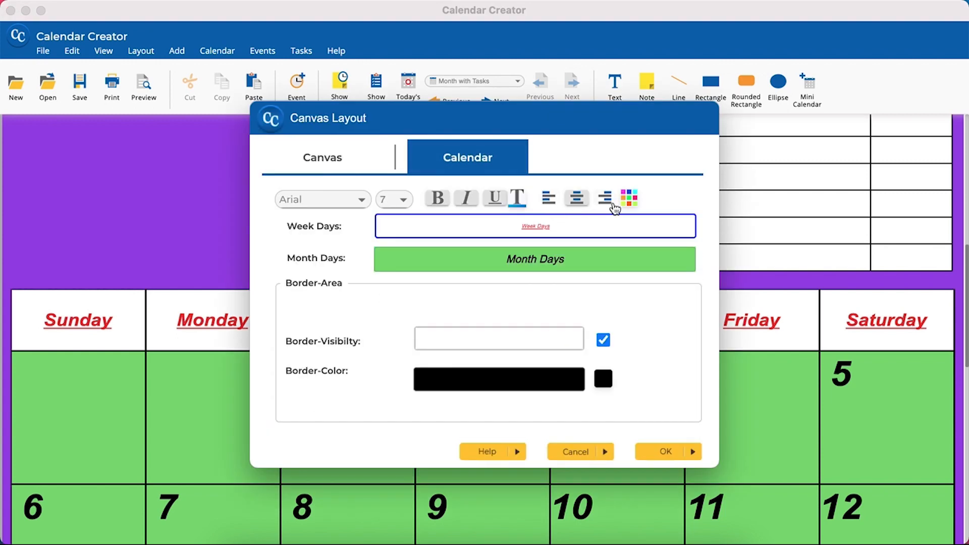
{"action": "left_click", "coordinate": [626, 198]}
{"action": "left_click", "coordinate": [504, 320]}
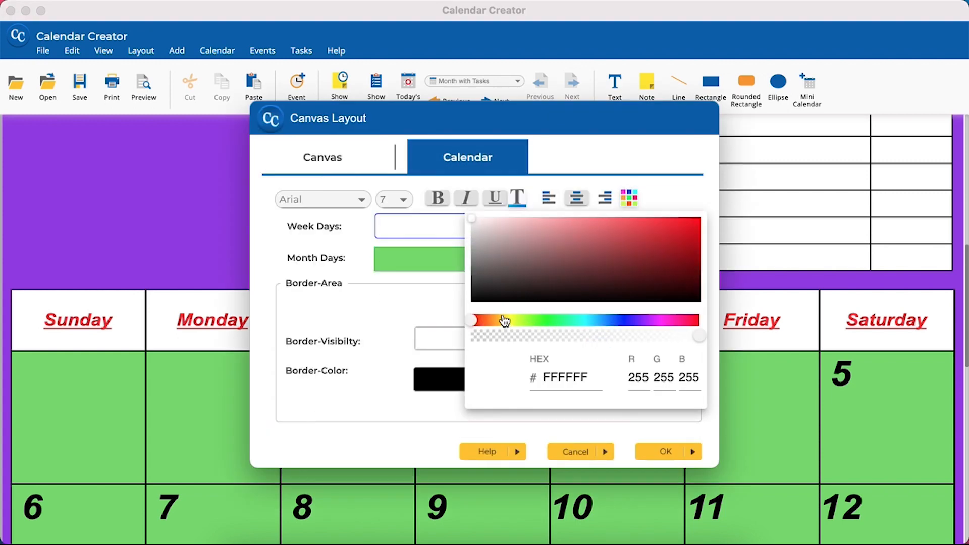
{"action": "left_click", "coordinate": [624, 222]}
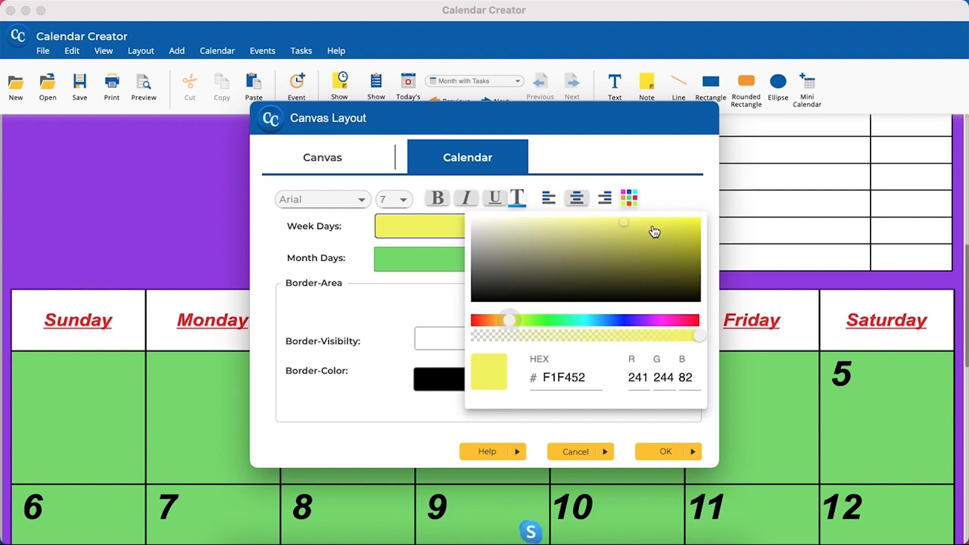
{"action": "left_click", "coordinate": [396, 316]}
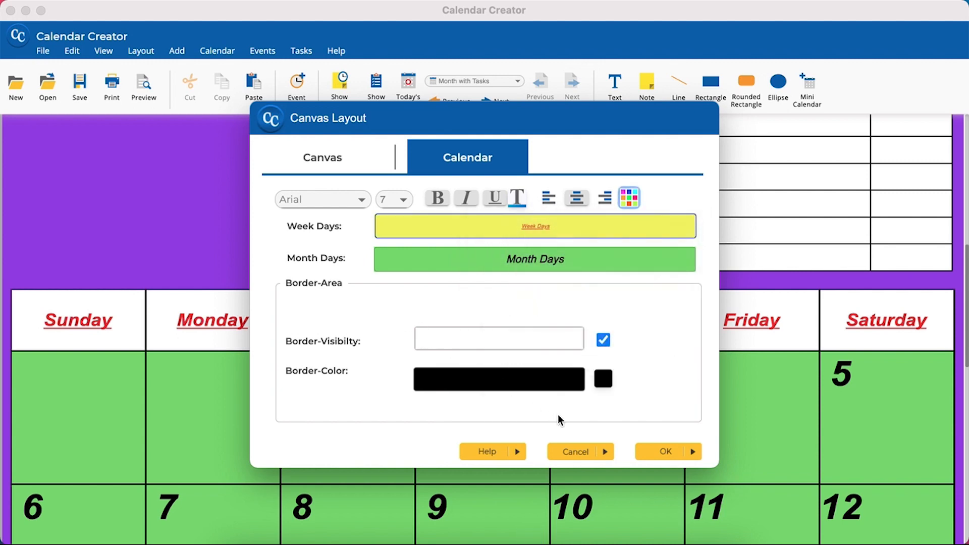
{"action": "left_click", "coordinate": [643, 451]}
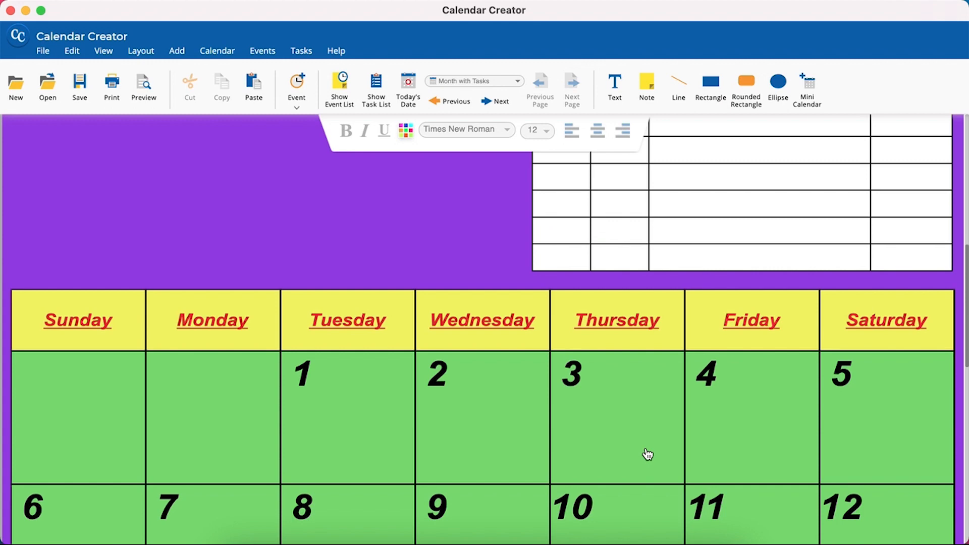
Reopen the canvas properties, set the calendar's border colour to turquoise, hex 3FE8EB, and apply the layout
{"action": "right_click", "coordinate": [220, 159]}
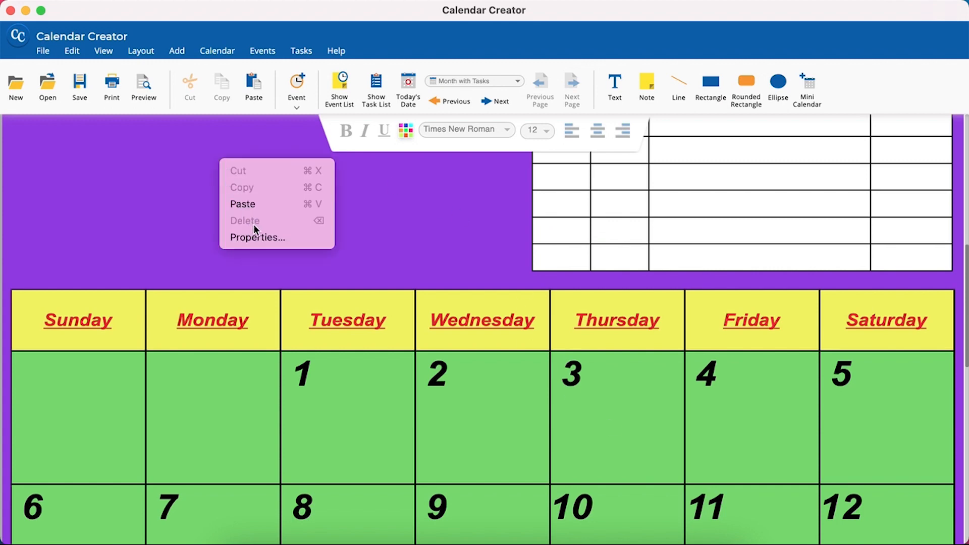
{"action": "left_click", "coordinate": [258, 236]}
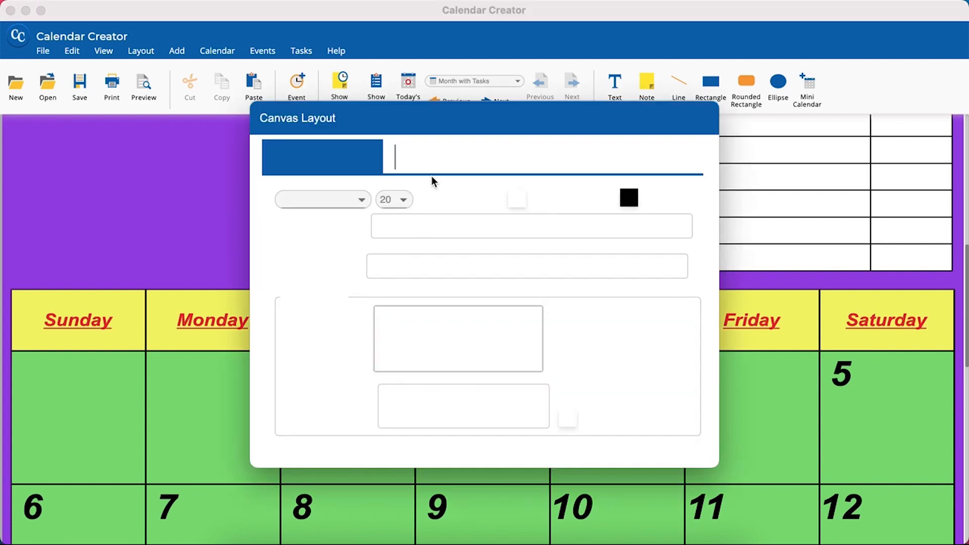
{"action": "left_click", "coordinate": [449, 169]}
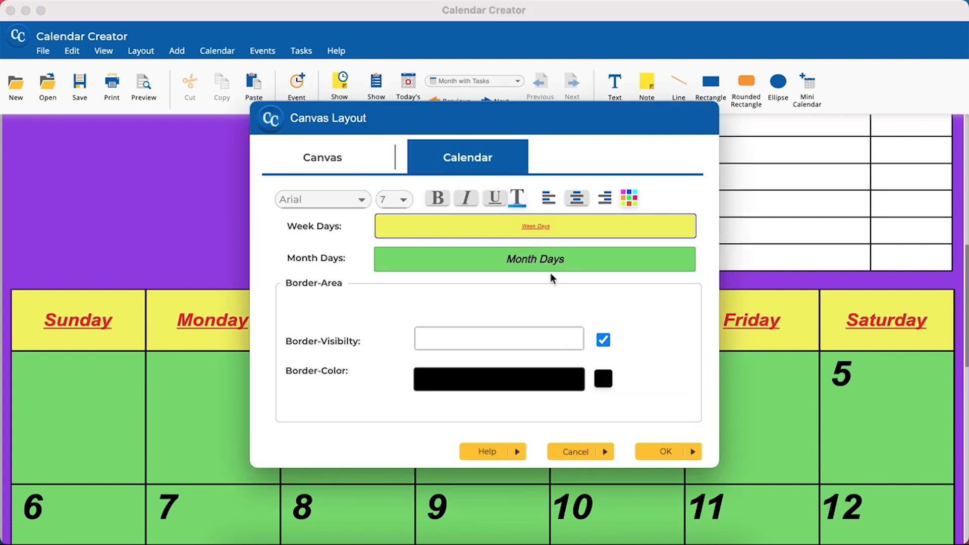
{"action": "left_click", "coordinate": [603, 379]}
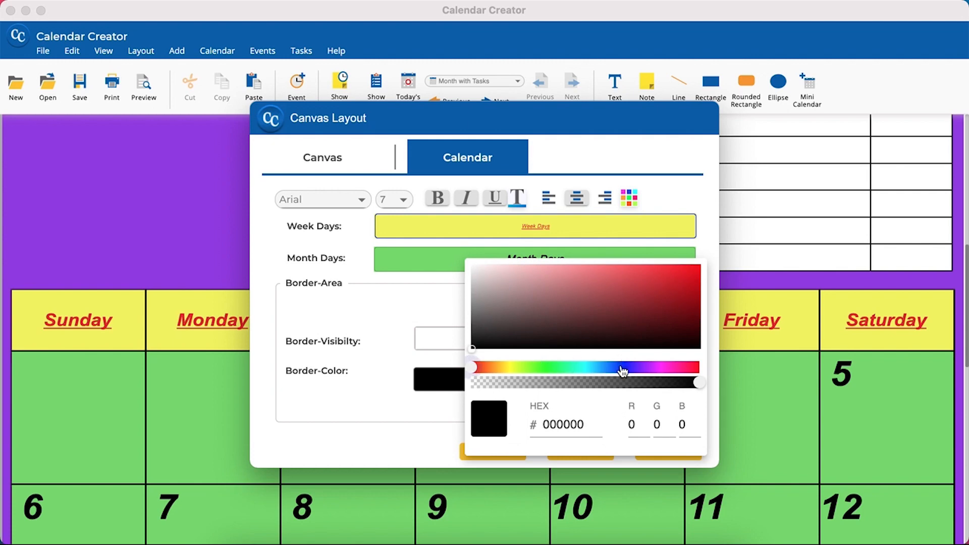
{"action": "left_click", "coordinate": [638, 272]}
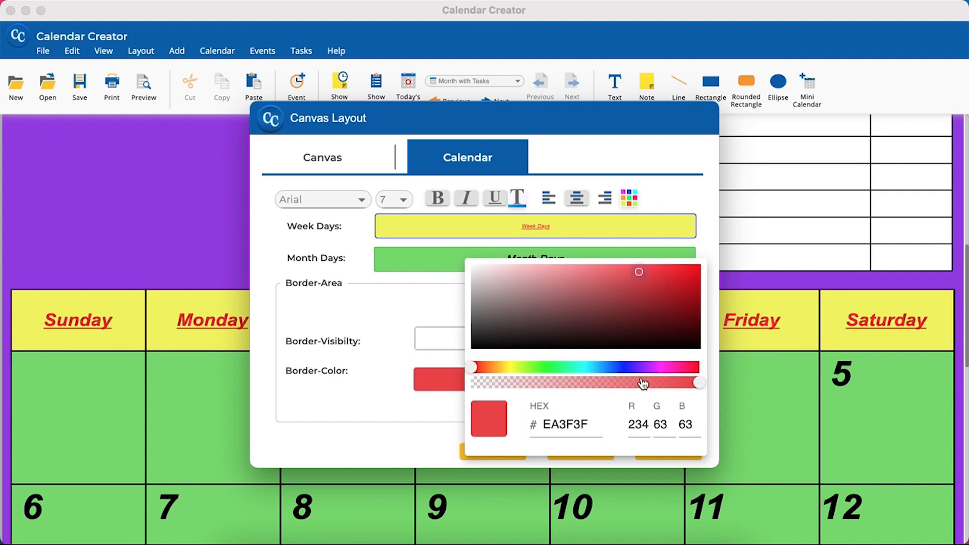
{"action": "left_click", "coordinate": [586, 373]}
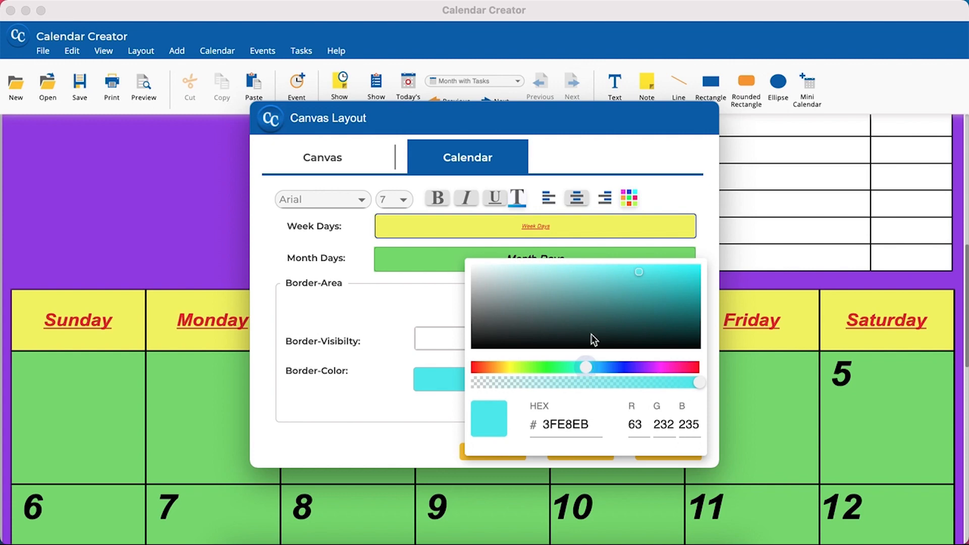
{"action": "left_click", "coordinate": [643, 456]}
{"action": "left_click", "coordinate": [643, 453]}
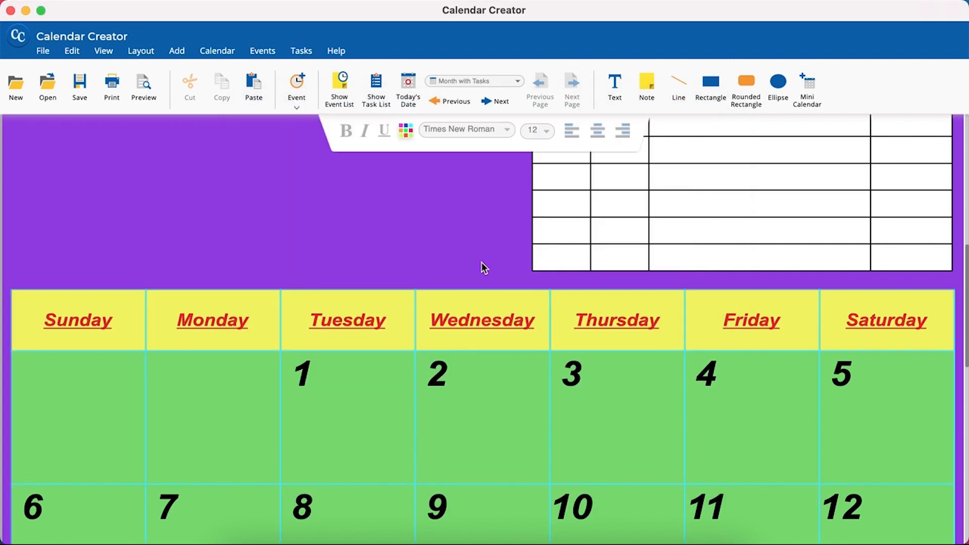
Reopen the canvas properties, turn off the calendar's border visibility and apply the layout
{"action": "right_click", "coordinate": [493, 193]}
{"action": "left_click", "coordinate": [515, 265]}
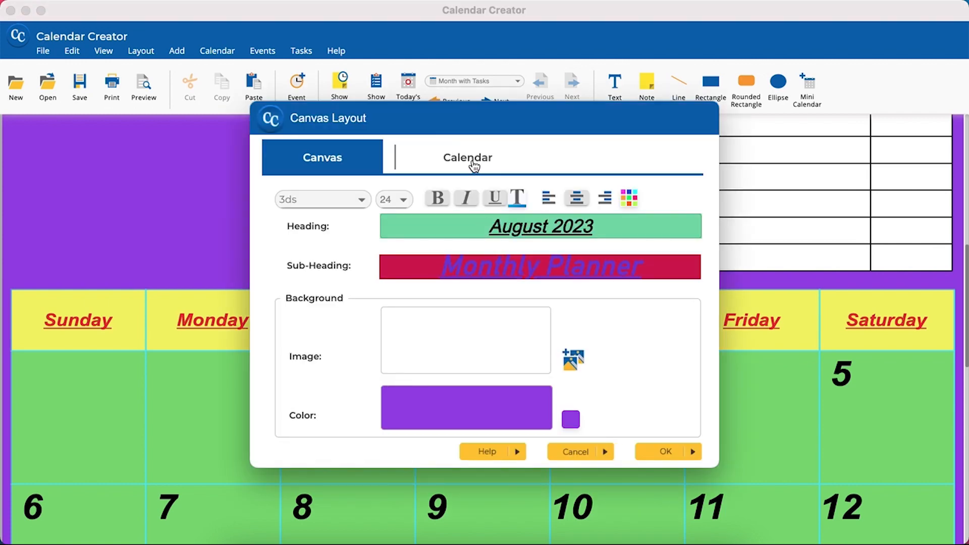
{"action": "left_click", "coordinate": [473, 163]}
{"action": "left_click", "coordinate": [604, 340]}
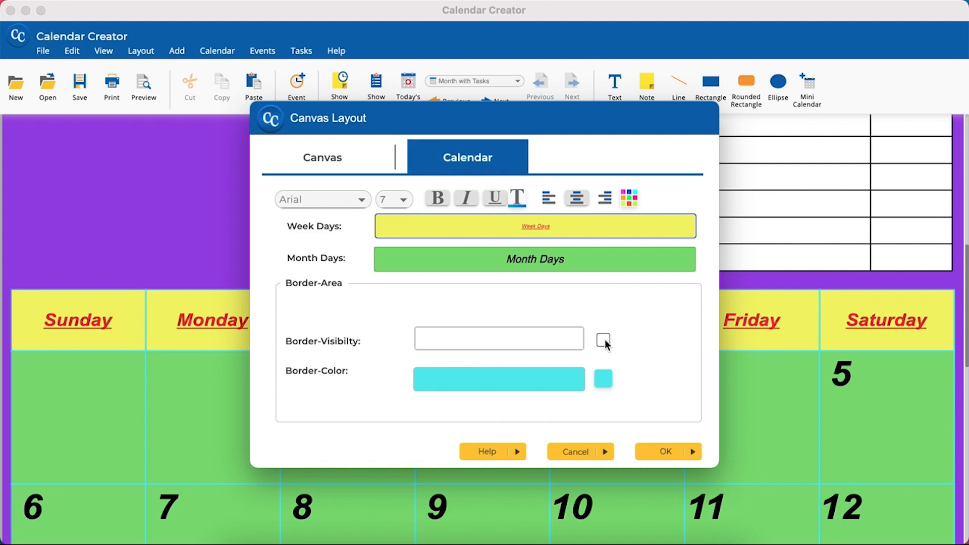
{"action": "left_click", "coordinate": [654, 450]}
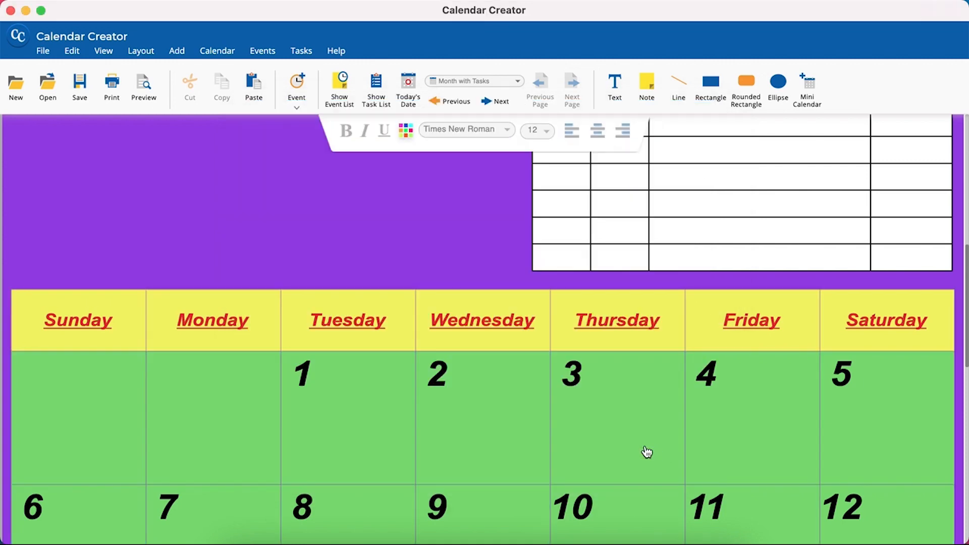
Reopen the canvas properties, set the canvas background colour to near-white, hex FDFCFF, and apply the layout
{"action": "right_click", "coordinate": [448, 194]}
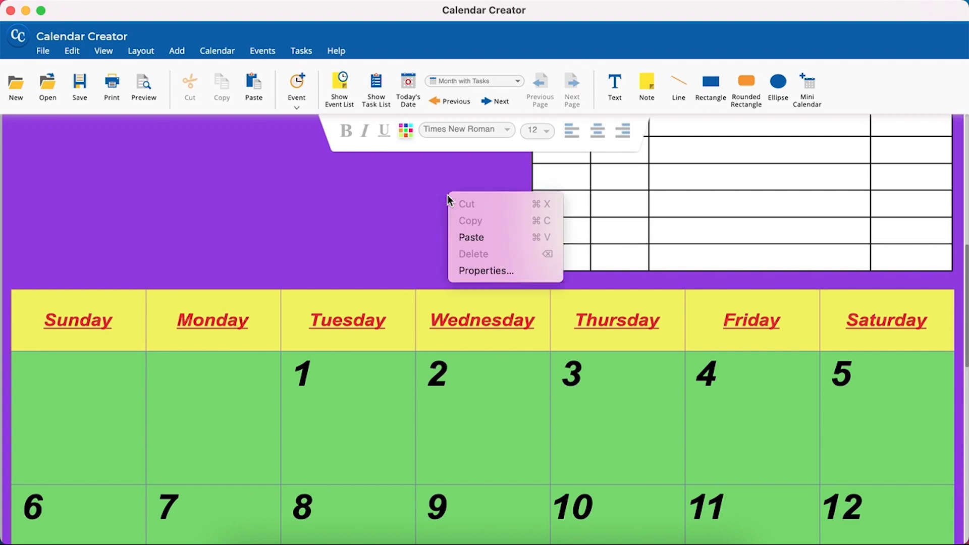
{"action": "left_click", "coordinate": [495, 267]}
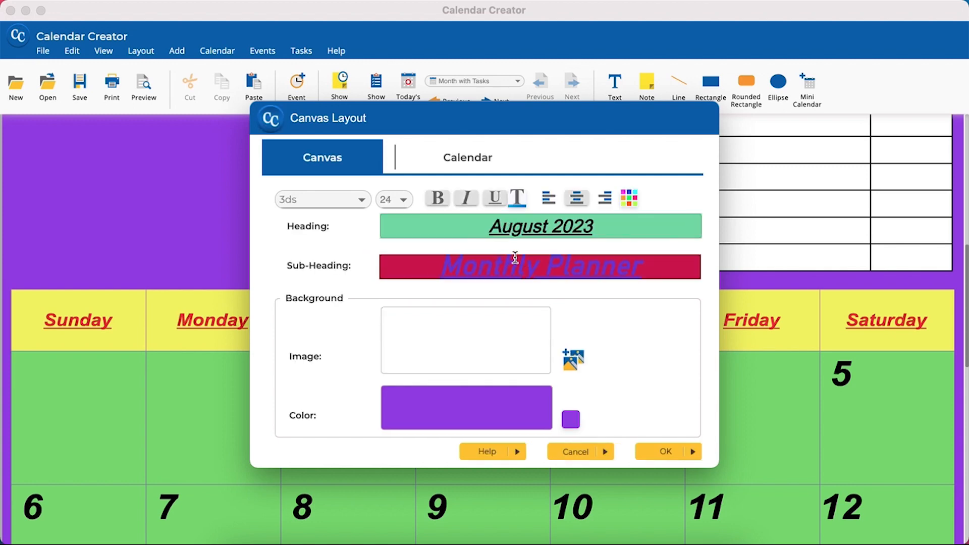
{"action": "left_click", "coordinate": [570, 419]}
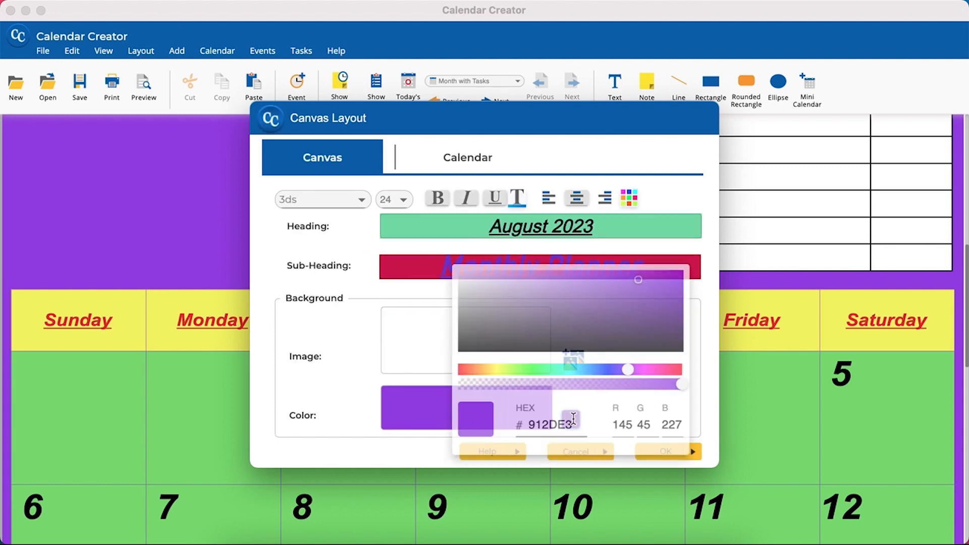
{"action": "left_click", "coordinate": [637, 272]}
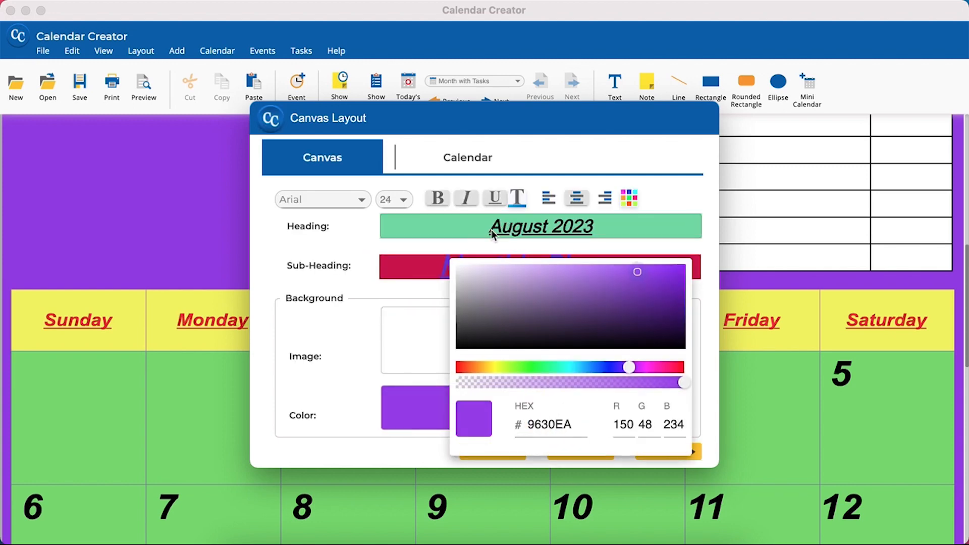
{"action": "left_click_drag", "start_coordinate": [469, 275], "coordinate": [455, 258]}
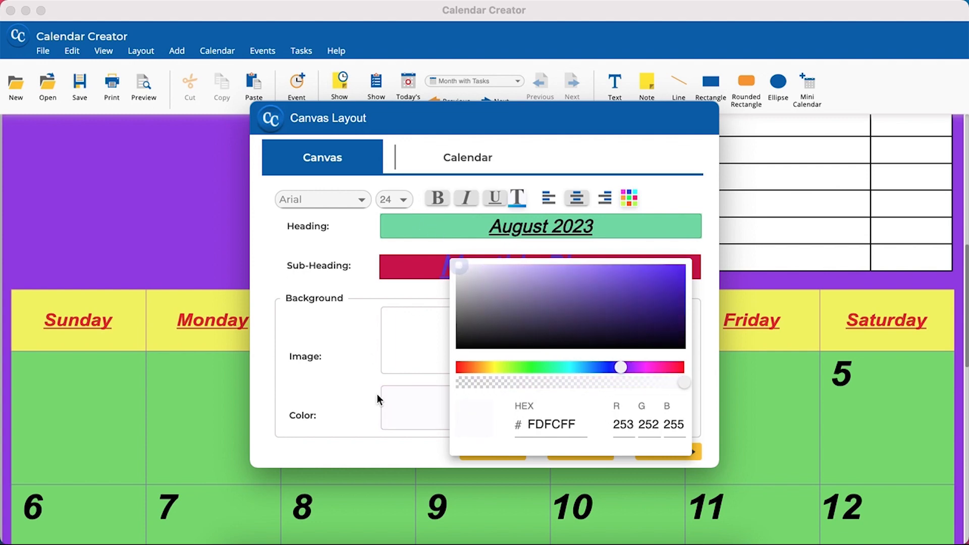
{"action": "left_click", "coordinate": [637, 460]}
{"action": "left_click", "coordinate": [639, 458]}
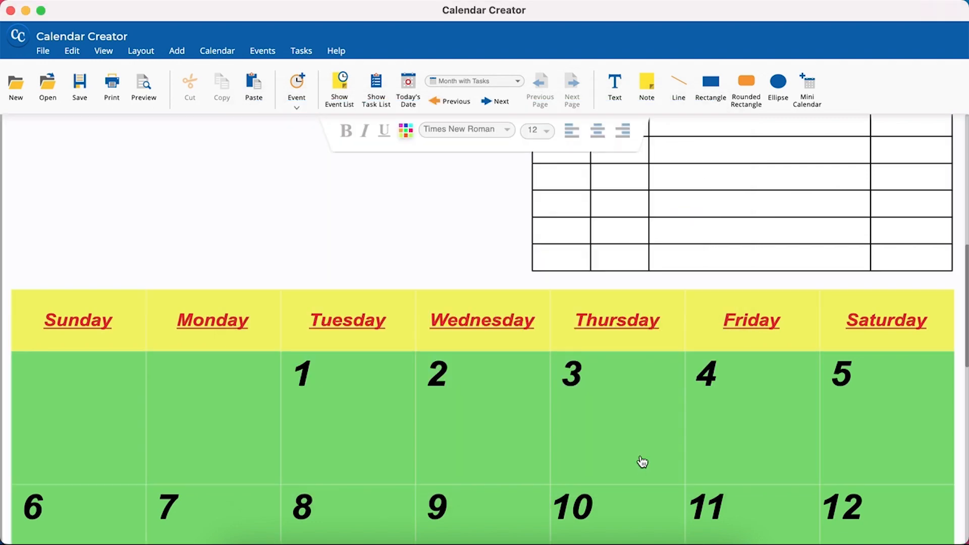
Reopen the canvas properties, turn the calendar's border visibility back on and apply the layout
{"action": "right_click", "coordinate": [426, 203]}
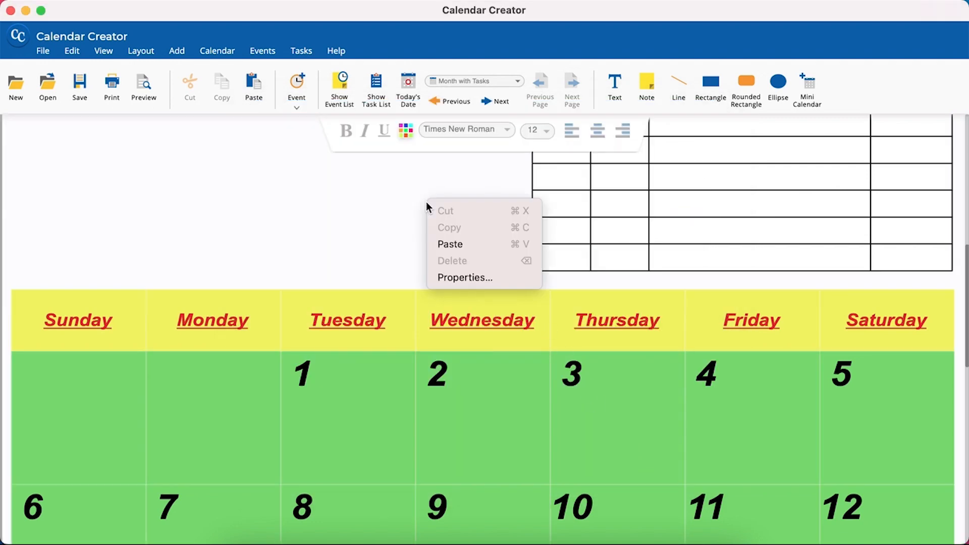
{"action": "left_click", "coordinate": [479, 276]}
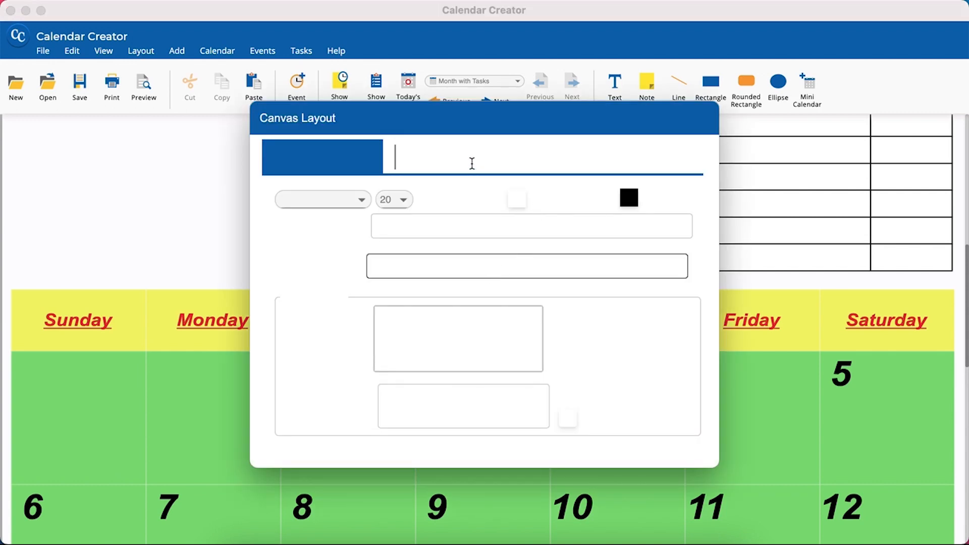
{"action": "left_click", "coordinate": [472, 160]}
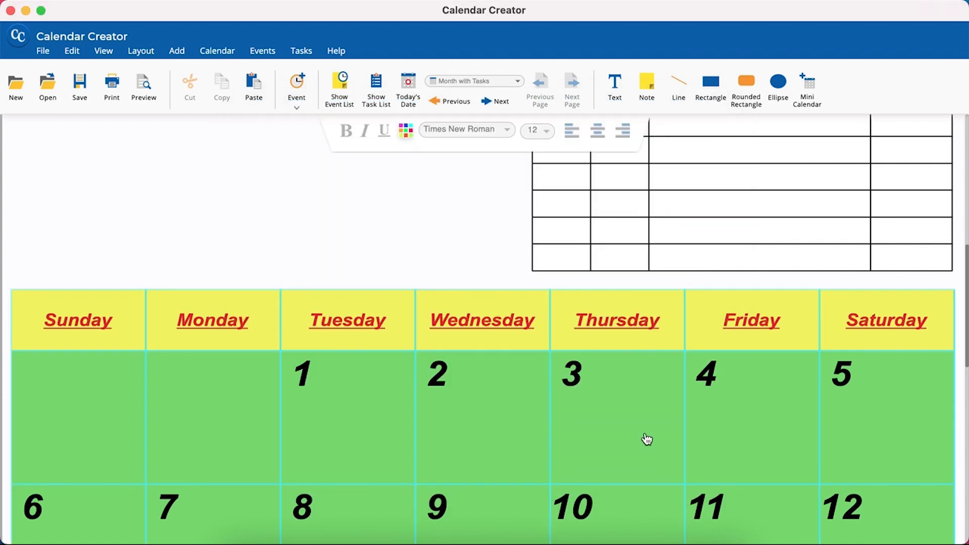
{"action": "scroll", "coordinate": [625, 392], "scroll_direction": "up", "scroll_amount": 5}
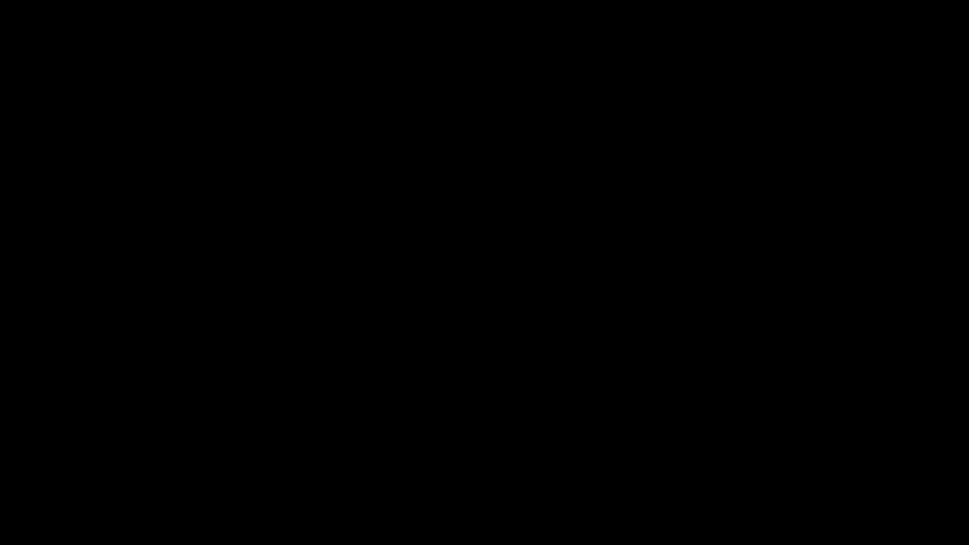